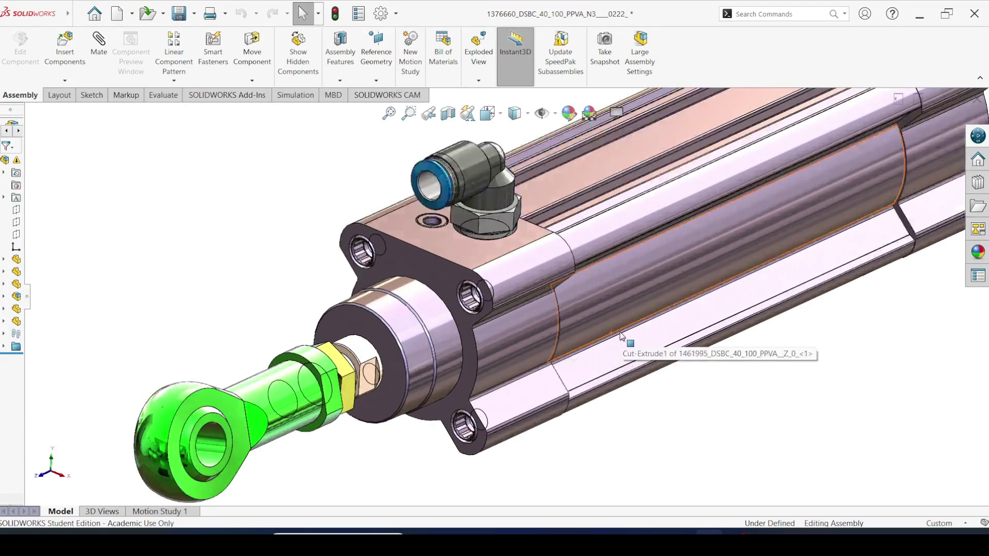
Select the cut-extrude face on the cylinder body and orbit to an oblique flange-end view.
click(526, 339)
scroll(527, 338, up, 3)
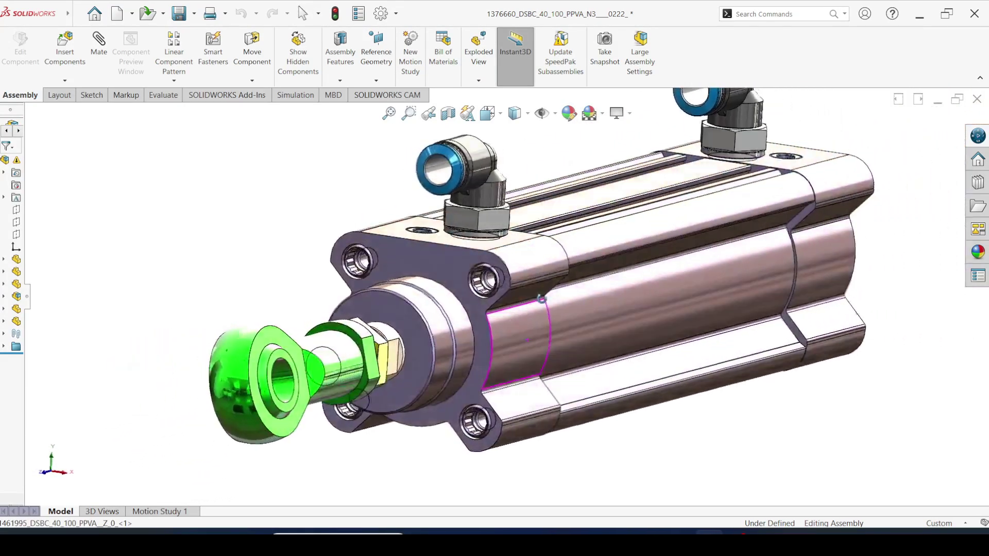
drag(549, 305, 614, 376)
scroll(510, 319, down, 4)
scroll(633, 403, down, 5)
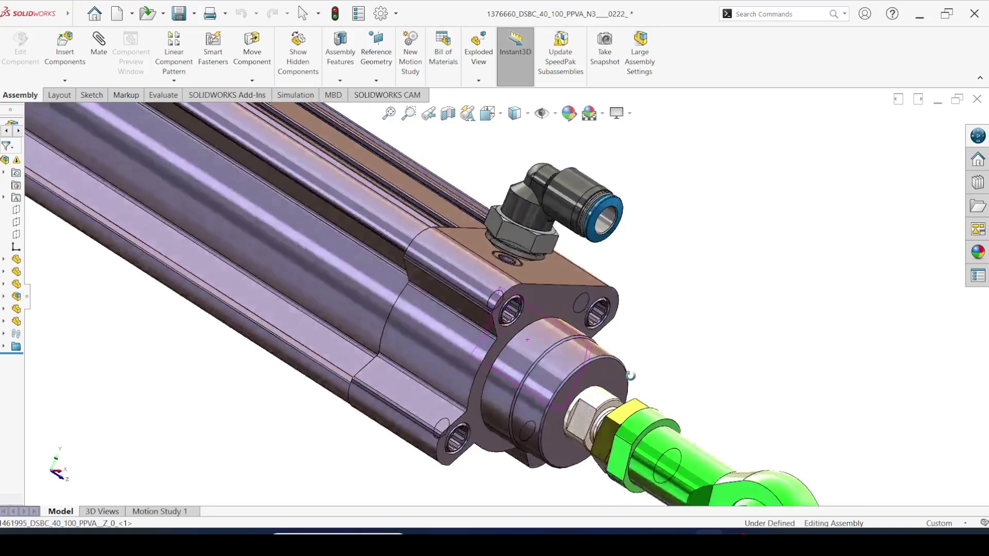
scroll(695, 407, up, 5)
drag(698, 464, 731, 509)
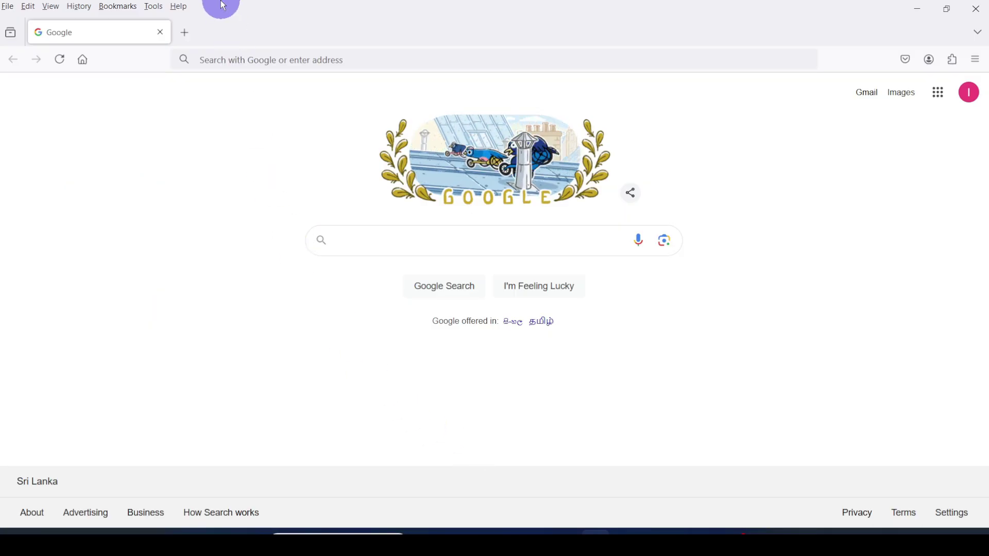
click(234, 57)
text(www.)
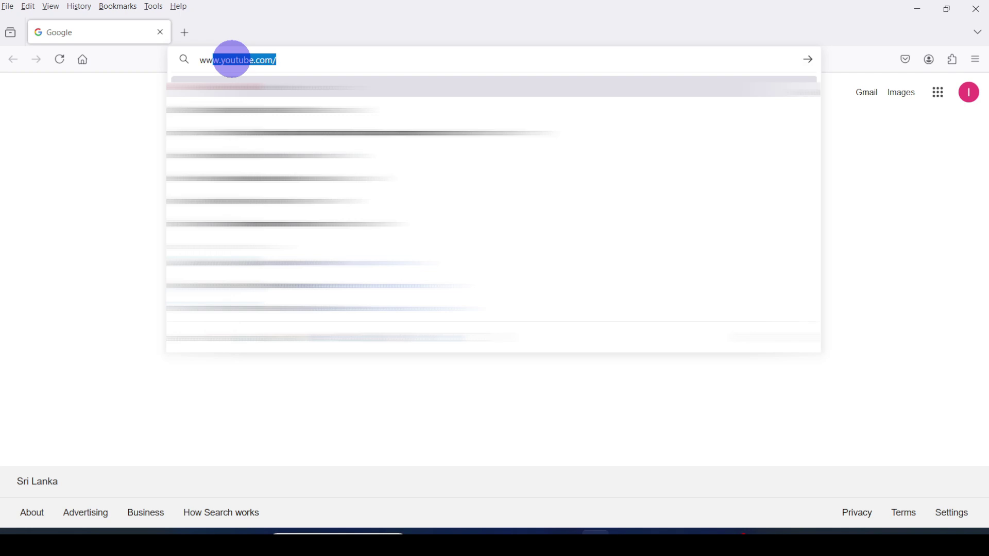
text(festo.com)
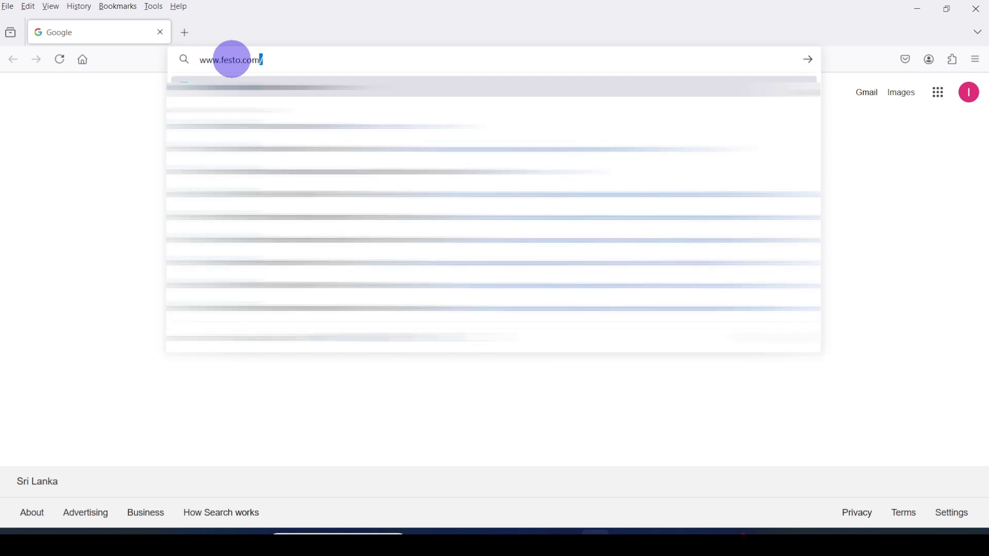
key(Return)
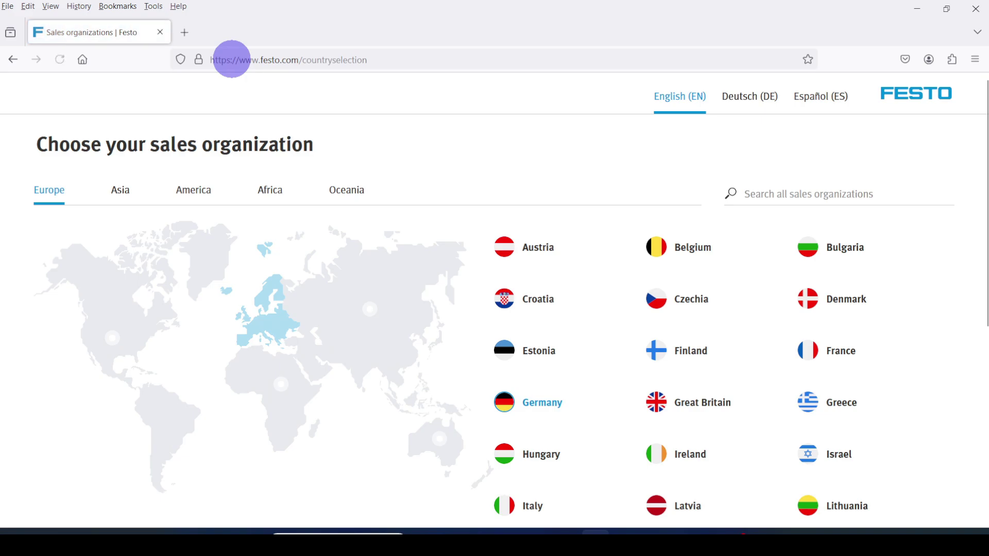
scroll(374, 306, down, 4)
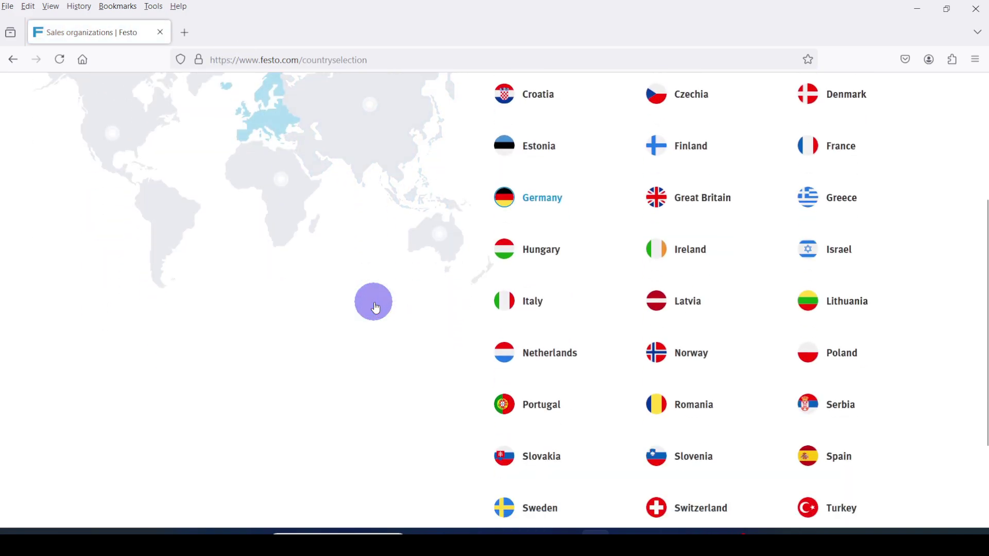
scroll(374, 304, up, 4)
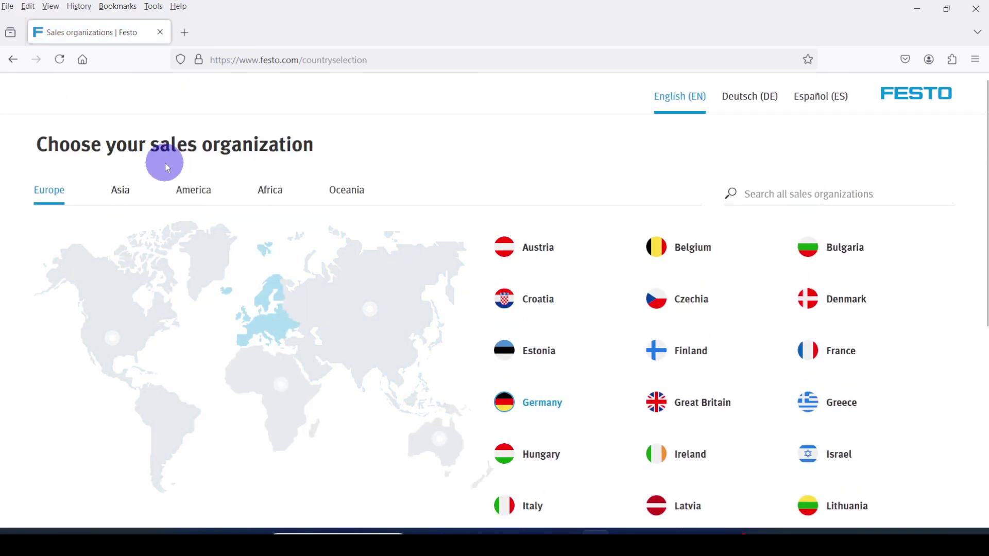
click(121, 195)
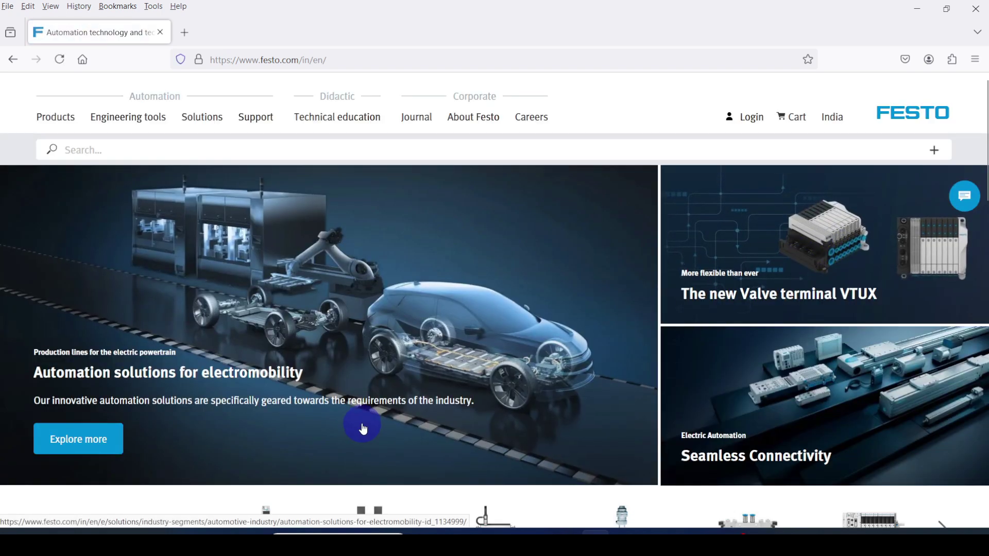
Log in to the Festo customer account via the sign-in window so MyFesto replaces Login.
scroll(360, 417, down, 5)
scroll(363, 415, up, 5)
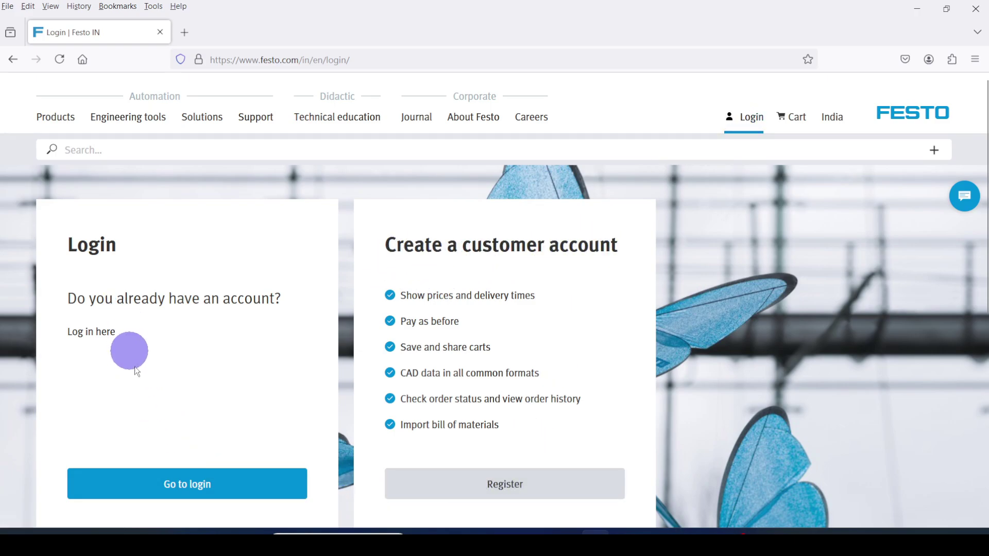
click(200, 487)
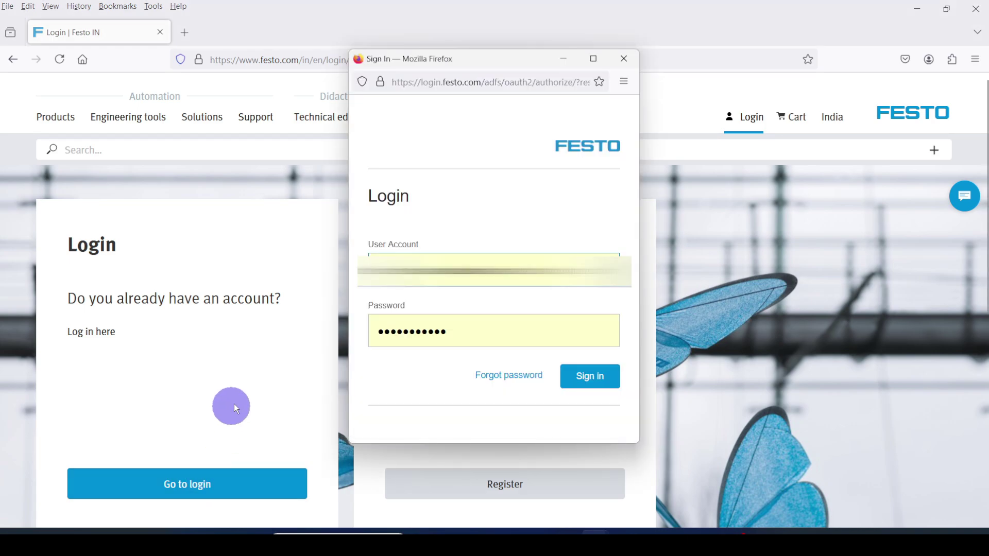
click(581, 375)
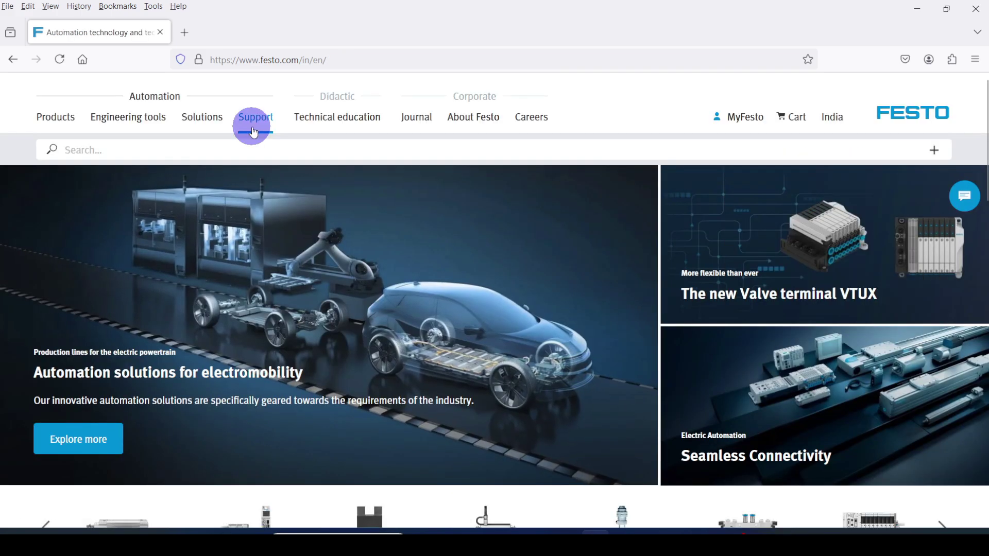
Navigate Products > Actuators > Pneumatic cylinders > Piston rod cylinder.
click(59, 122)
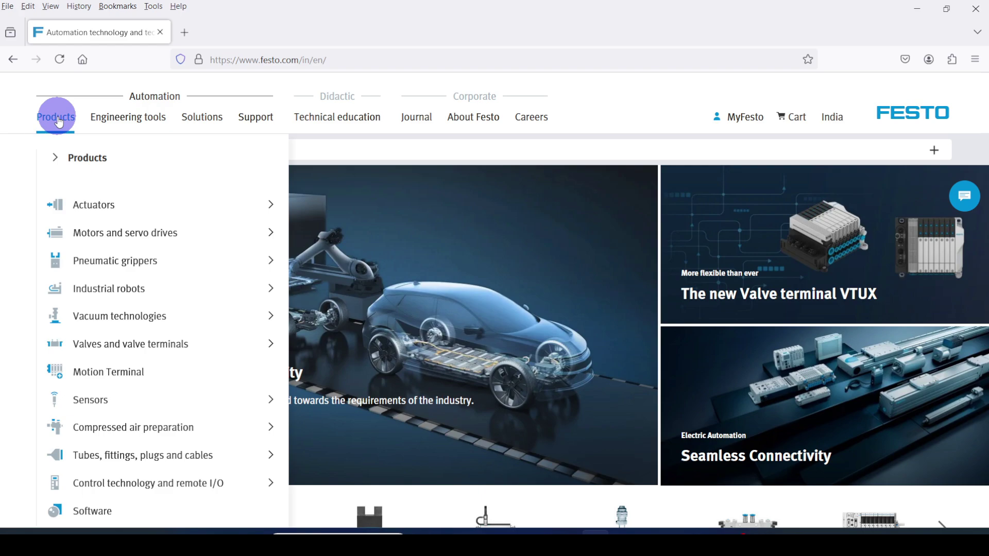
click(103, 209)
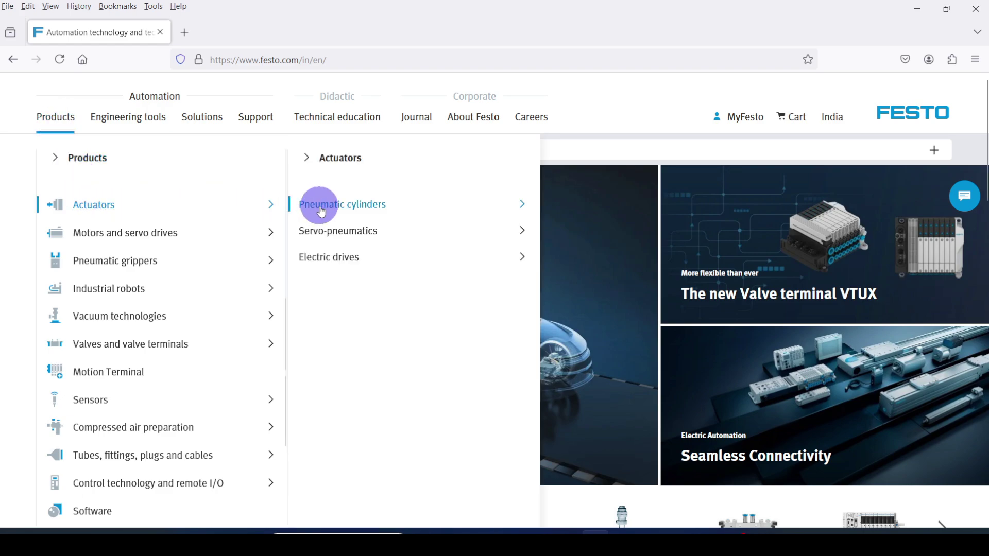
click(341, 206)
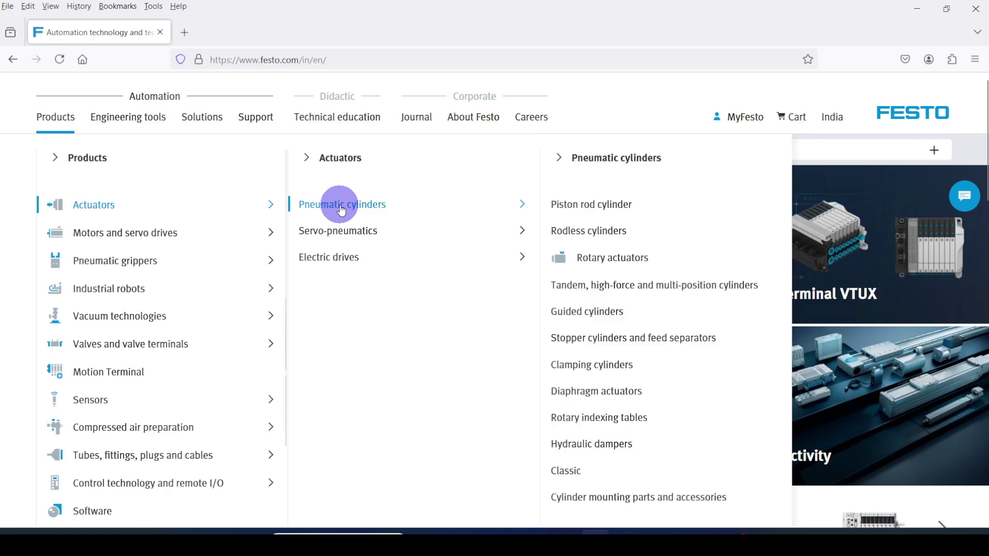
click(601, 208)
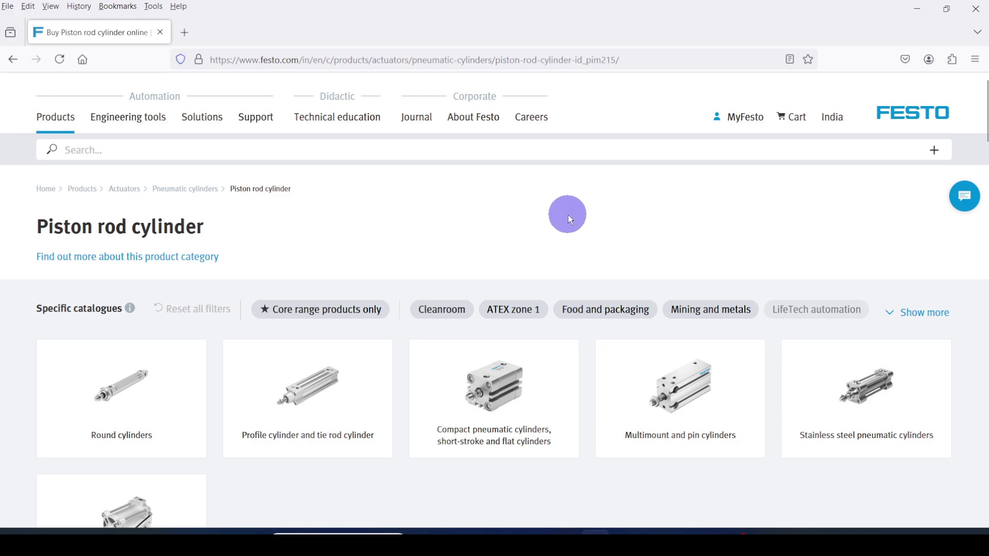
scroll(185, 384, down, 1)
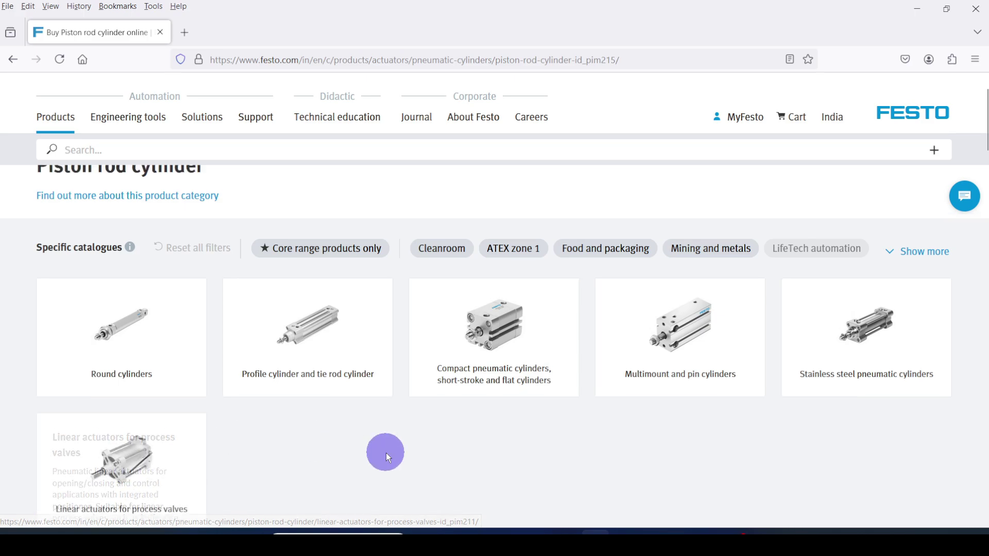
scroll(385, 453, down, 7)
scroll(386, 452, down, 2)
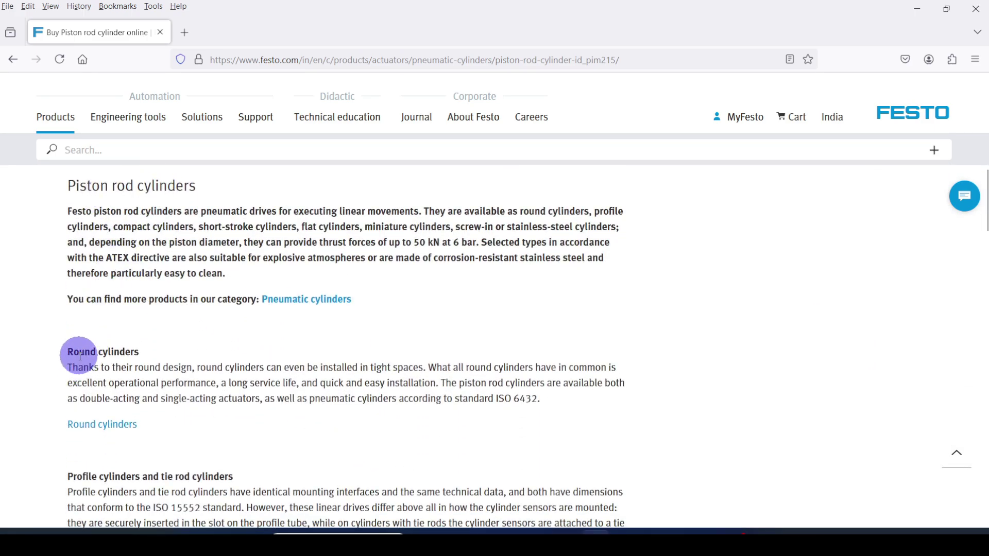
drag(138, 353, 51, 352)
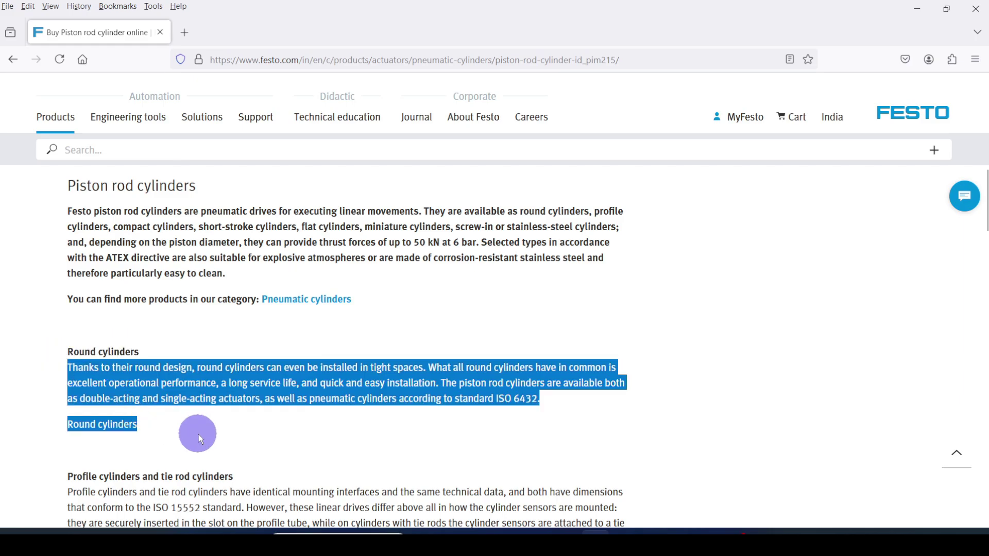
click(227, 447)
scroll(227, 447, down, 3)
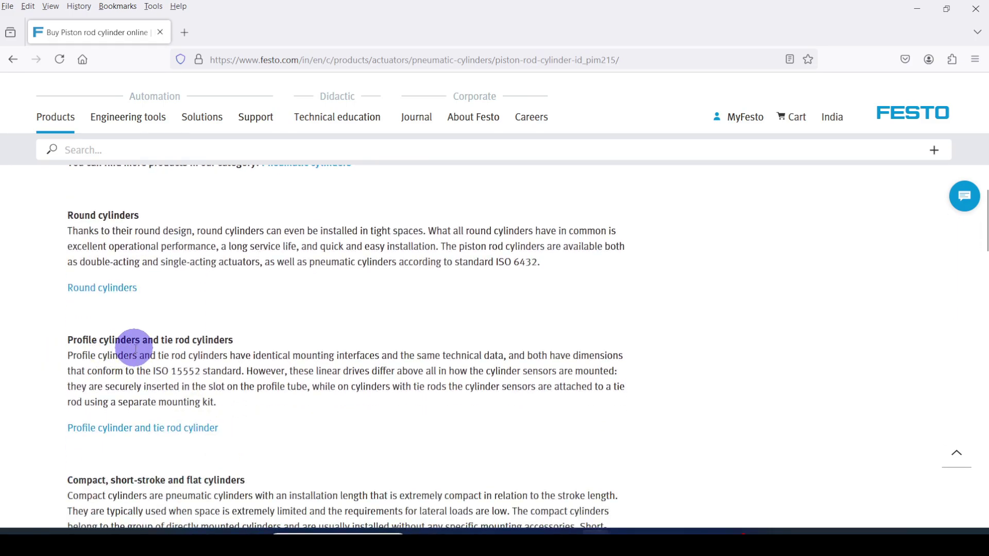
scroll(138, 346, down, 14)
scroll(280, 426, up, 7)
scroll(281, 424, up, 10)
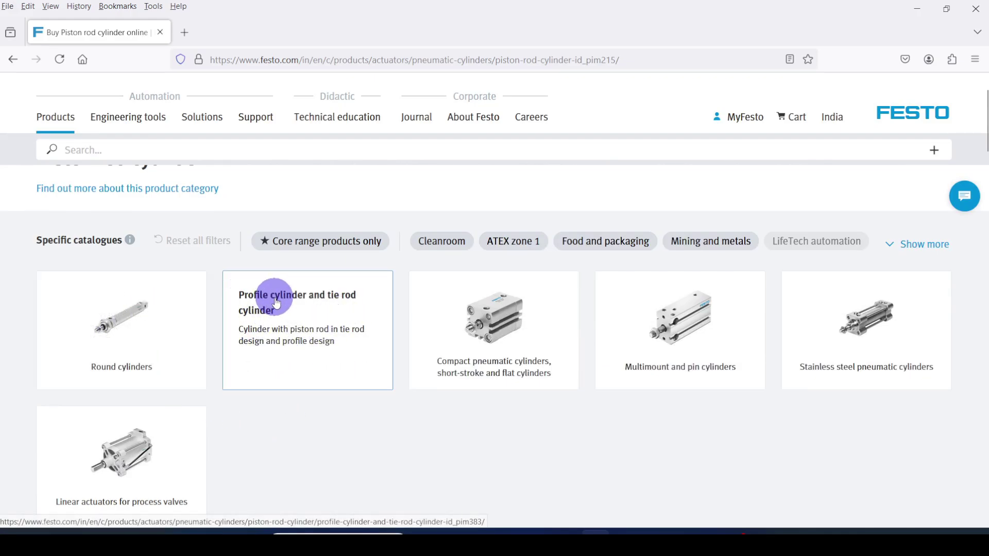
Open Profile cylinder and tie rod cylinder, show all filters, and scan the DSBC, CRDNG, DSBF, DSBG results.
click(293, 305)
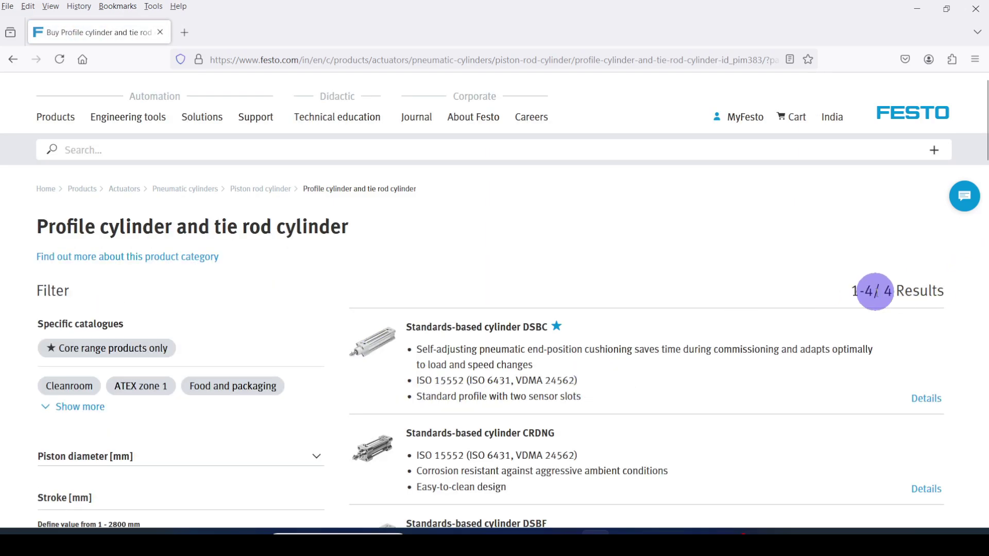
scroll(567, 334, down, 5)
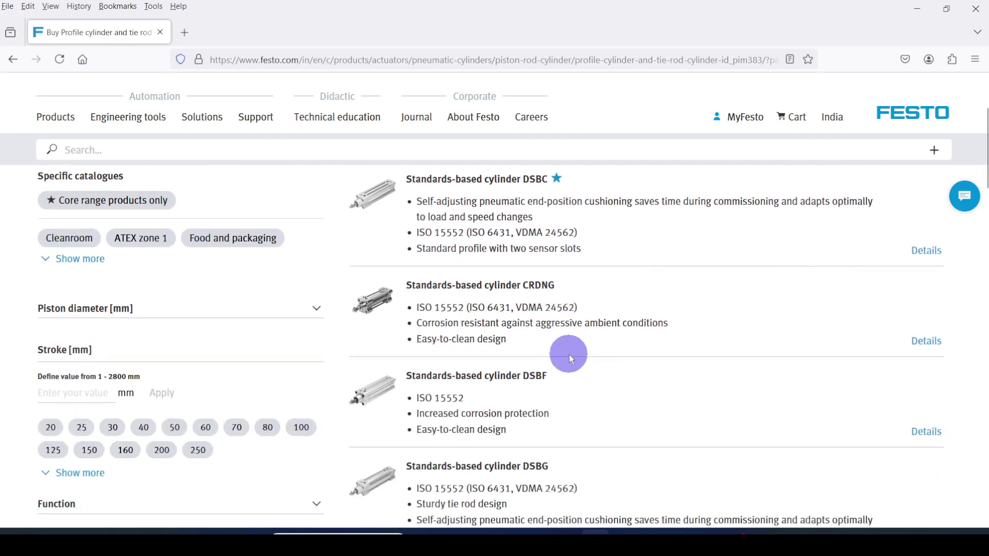
scroll(532, 405, up, 5)
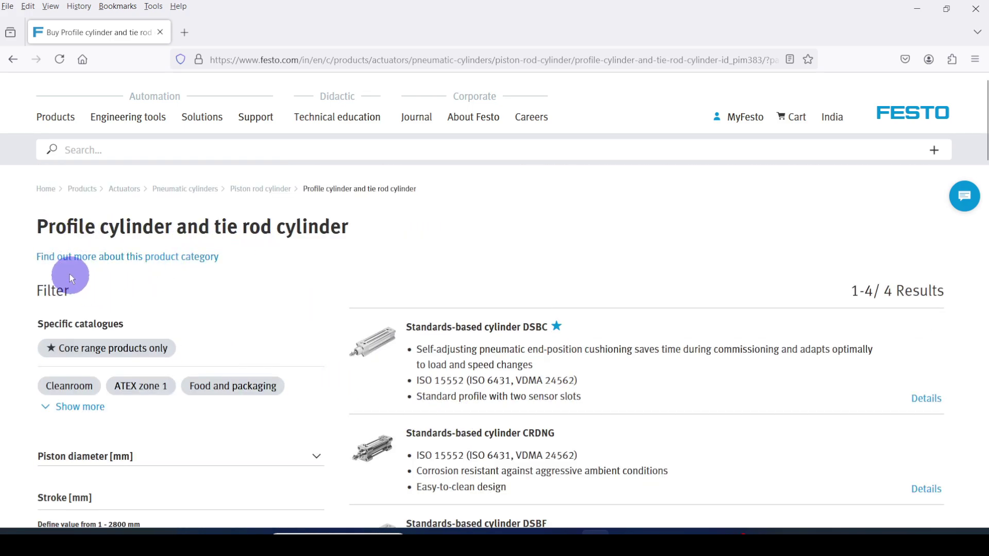
click(95, 412)
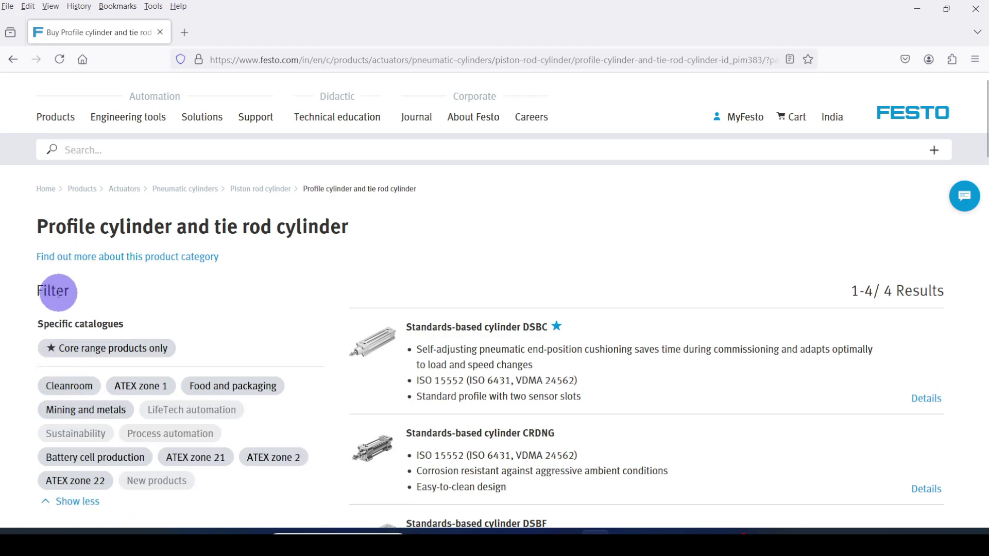
scroll(211, 389, down, 6)
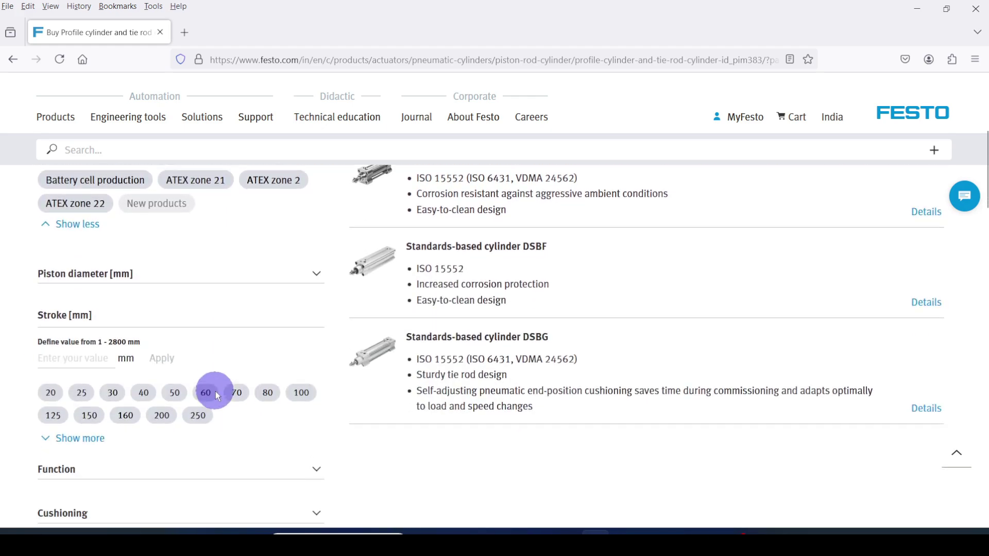
scroll(216, 396, down, 8)
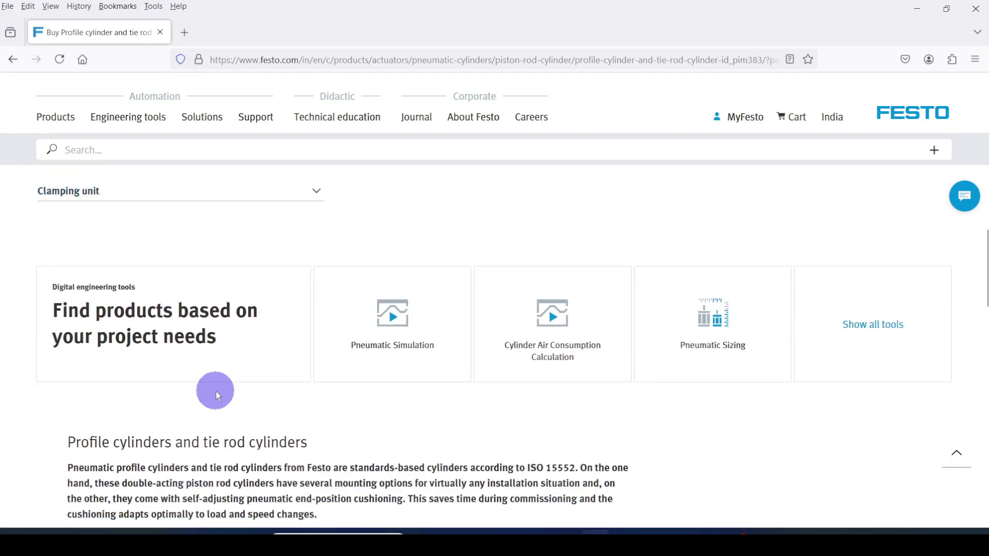
scroll(217, 395, up, 6)
scroll(217, 396, up, 7)
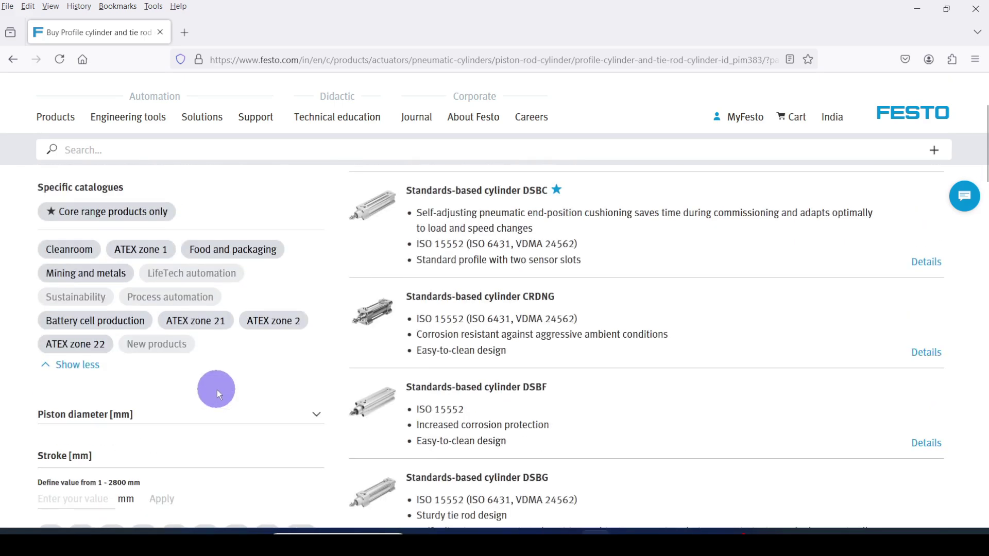
scroll(102, 355, up, 2)
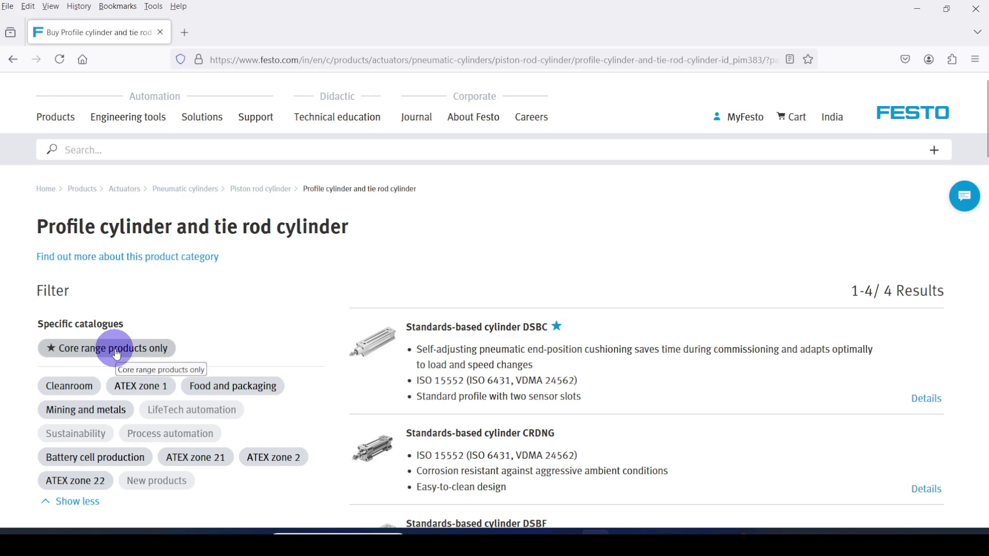
Filter to core range products with 40 mm piston diameter and 100 mm stroke.
click(117, 355)
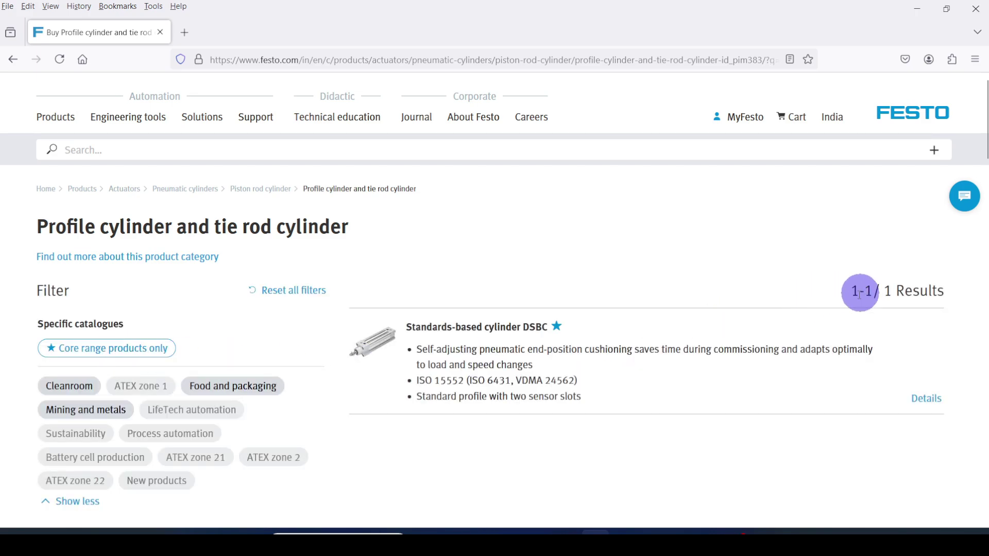
scroll(168, 379, down, 4)
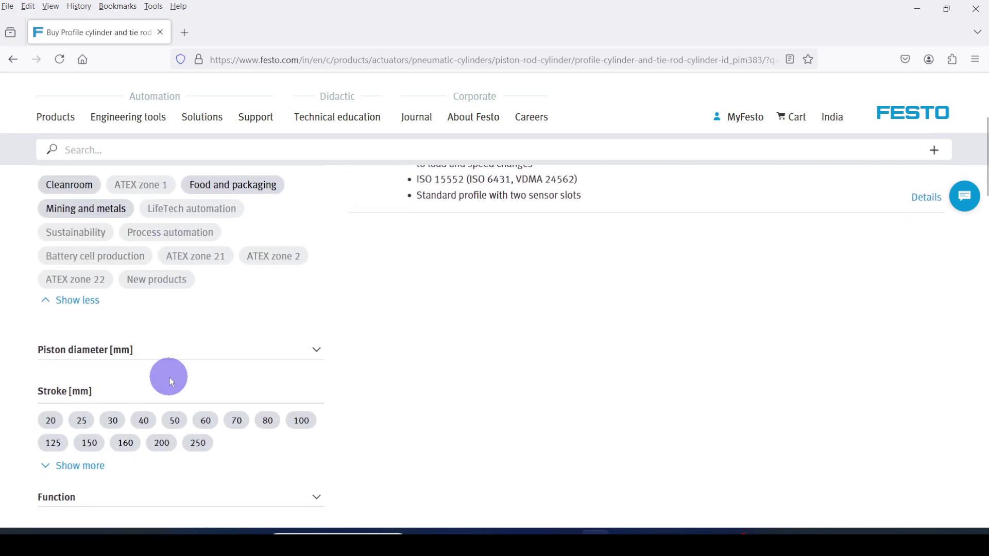
scroll(168, 377, down, 1)
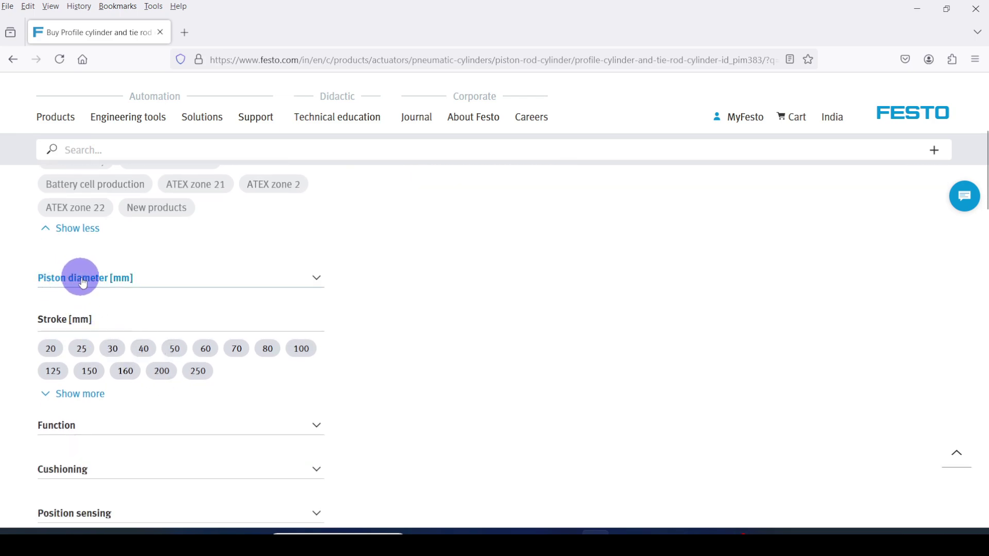
click(316, 278)
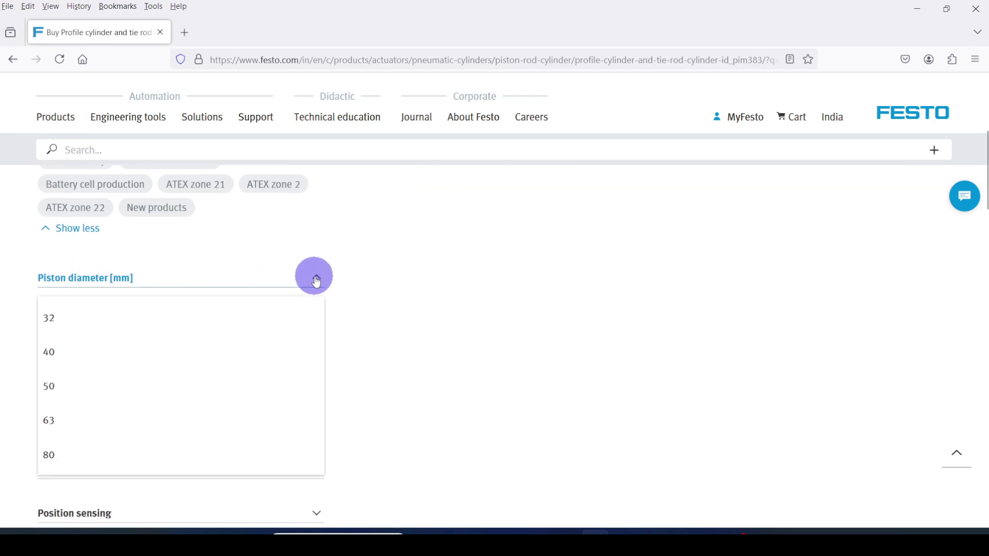
click(55, 353)
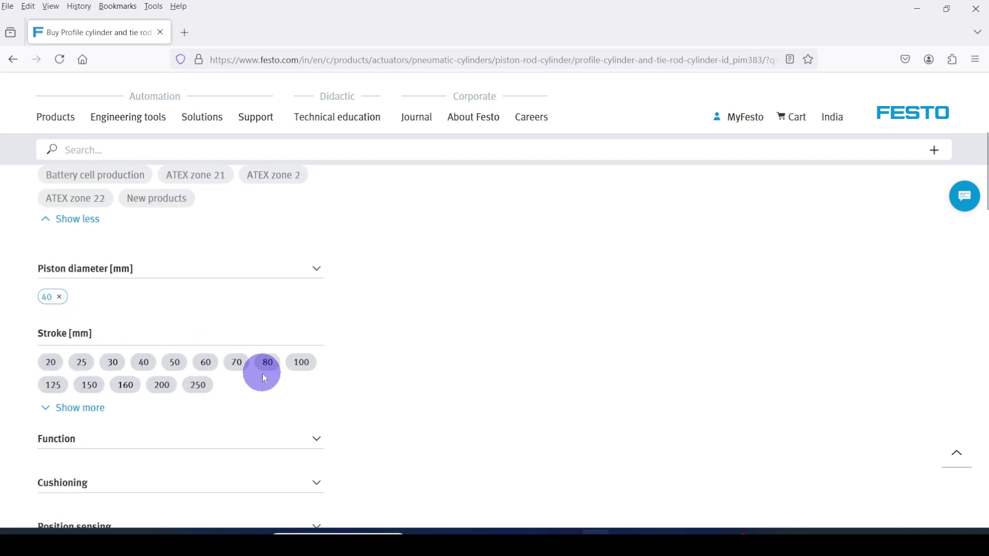
scroll(263, 377, down, 2)
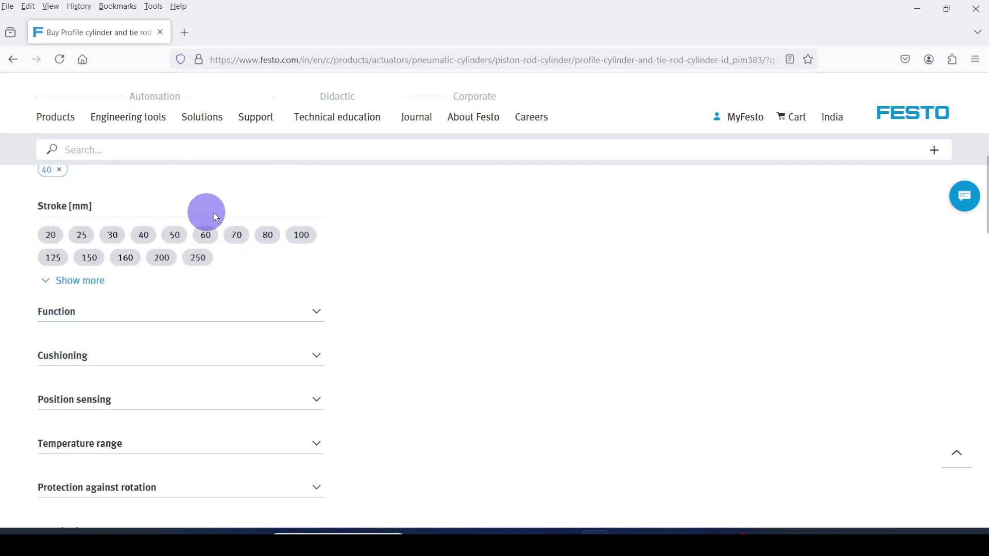
click(301, 236)
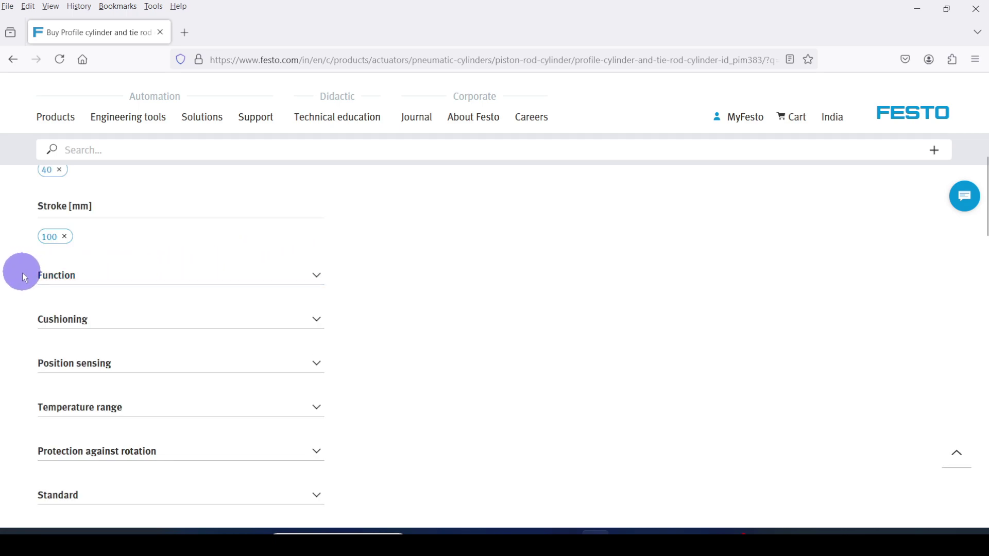
Add filters: double-acting, adjustable cushioning at both ends, proximity sensor, standard temperature range.
click(319, 278)
click(88, 319)
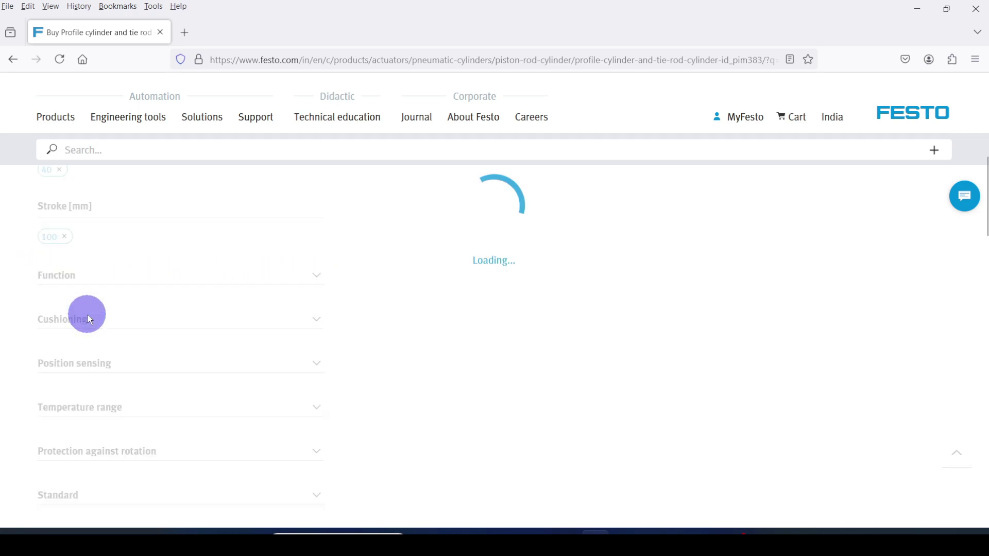
scroll(178, 337, down, 2)
scroll(178, 337, down, 1)
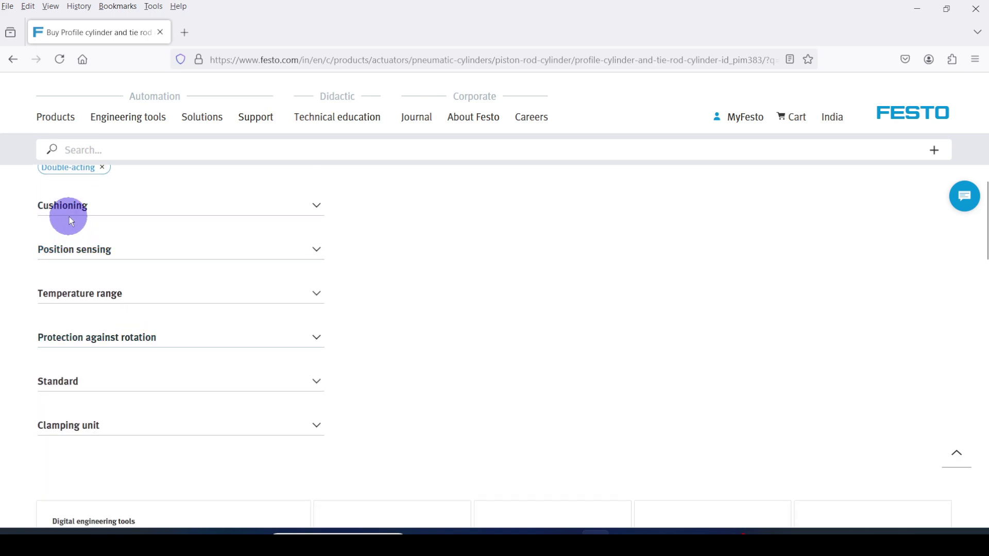
click(316, 206)
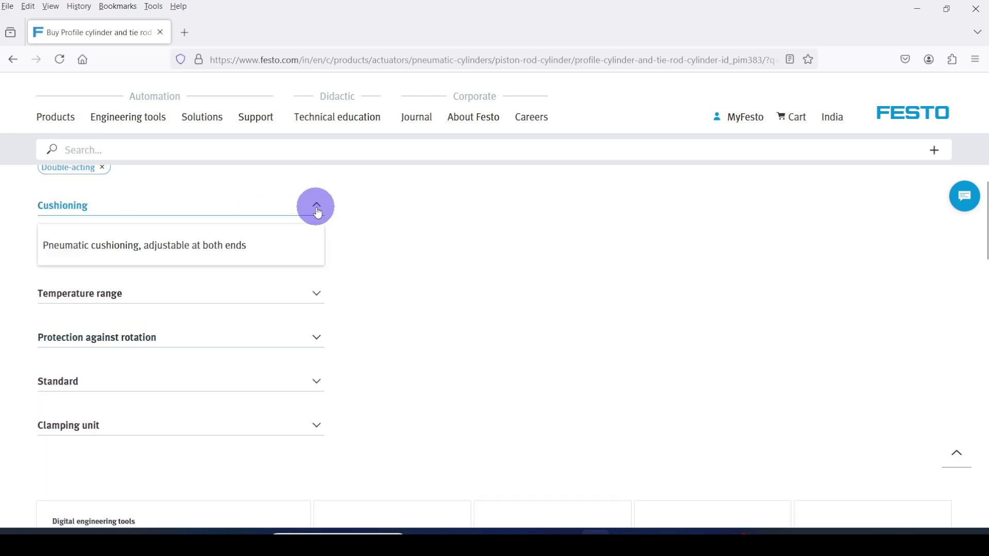
click(206, 250)
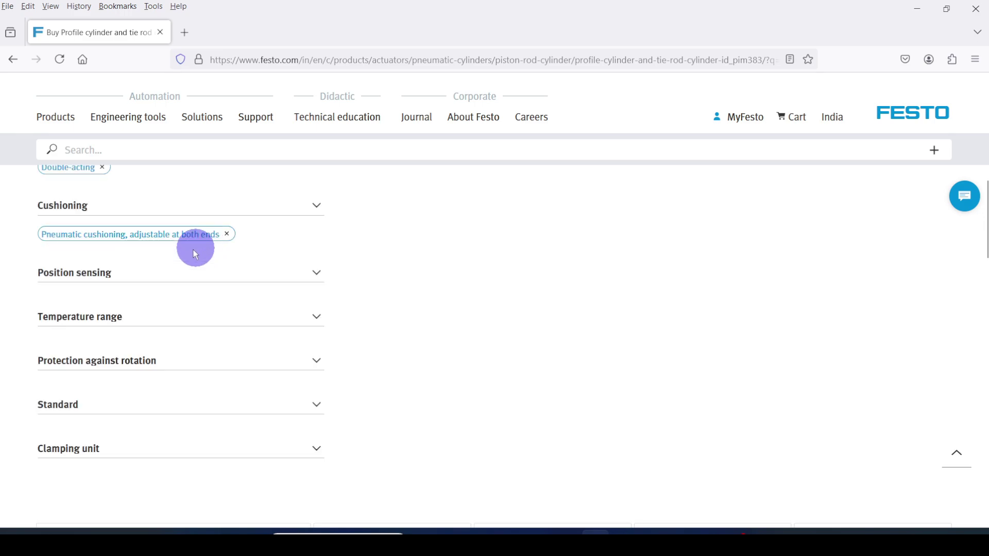
click(315, 272)
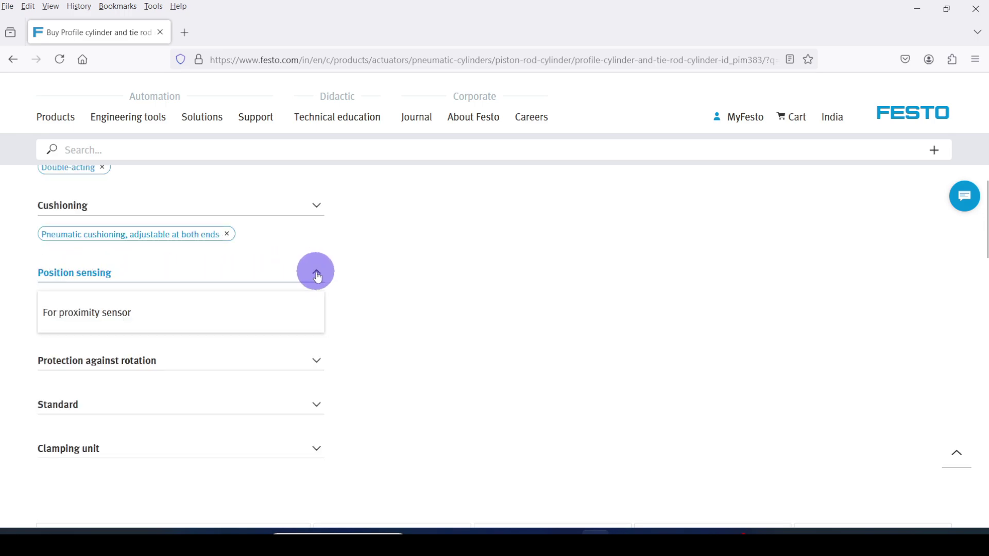
click(96, 315)
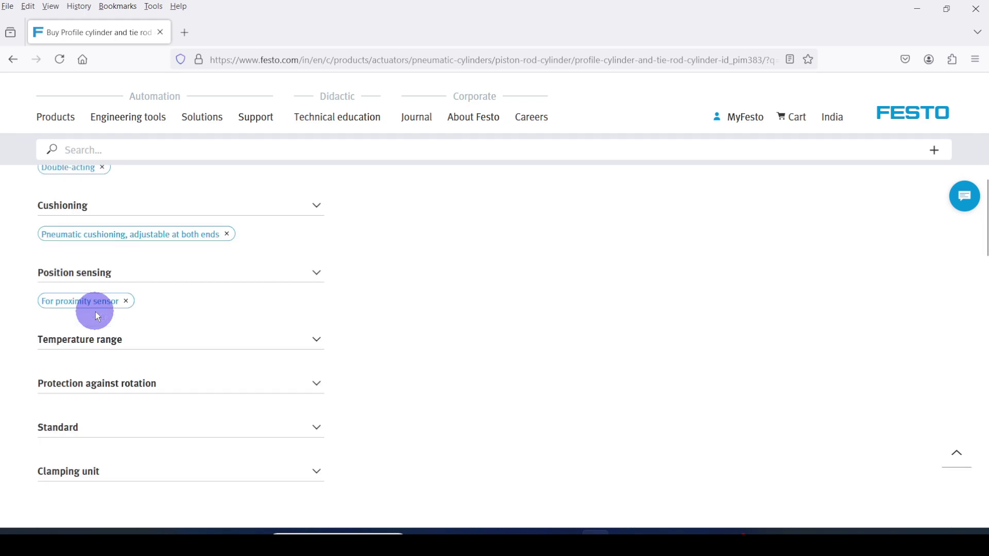
click(315, 340)
click(75, 384)
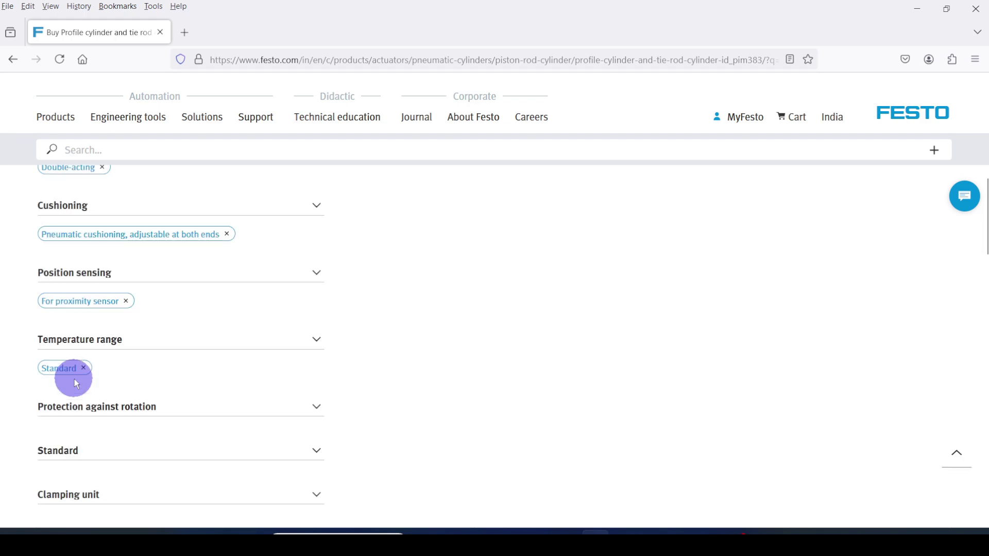
Filter to no rotation protection, ISO 15552 and no clamping unit, leaving DSBC-40-100-PPVA-N3.
scroll(85, 382, down, 2)
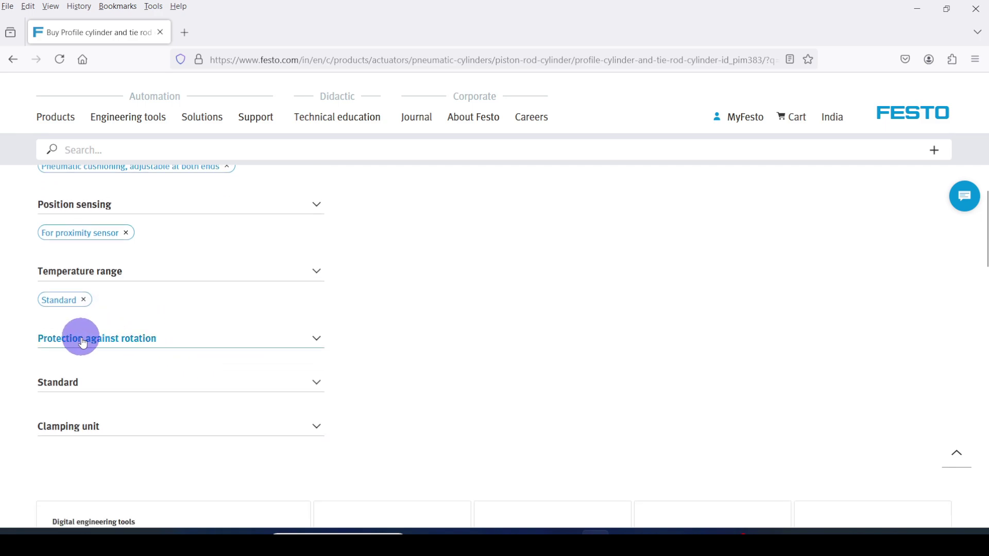
click(316, 339)
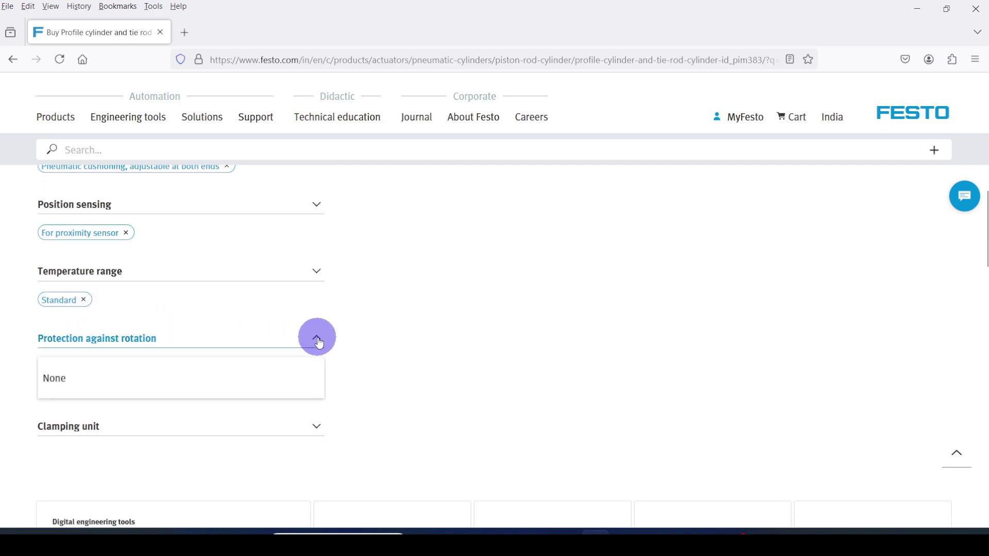
click(55, 378)
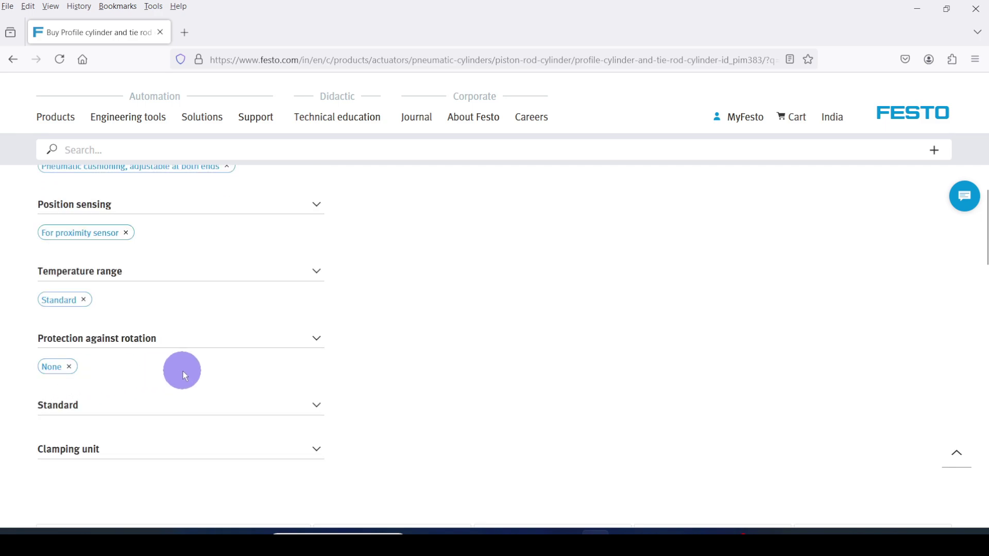
scroll(178, 371, down, 3)
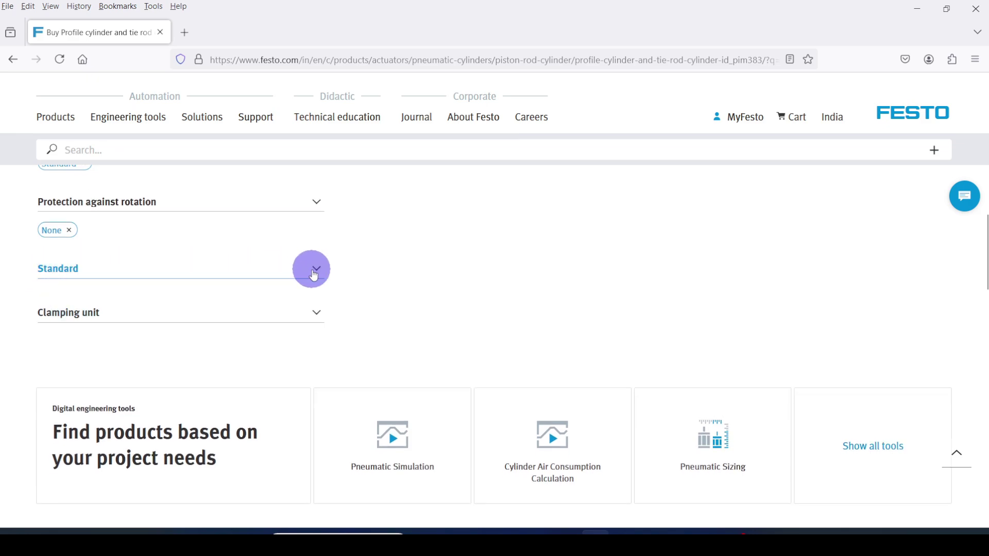
click(316, 273)
click(101, 308)
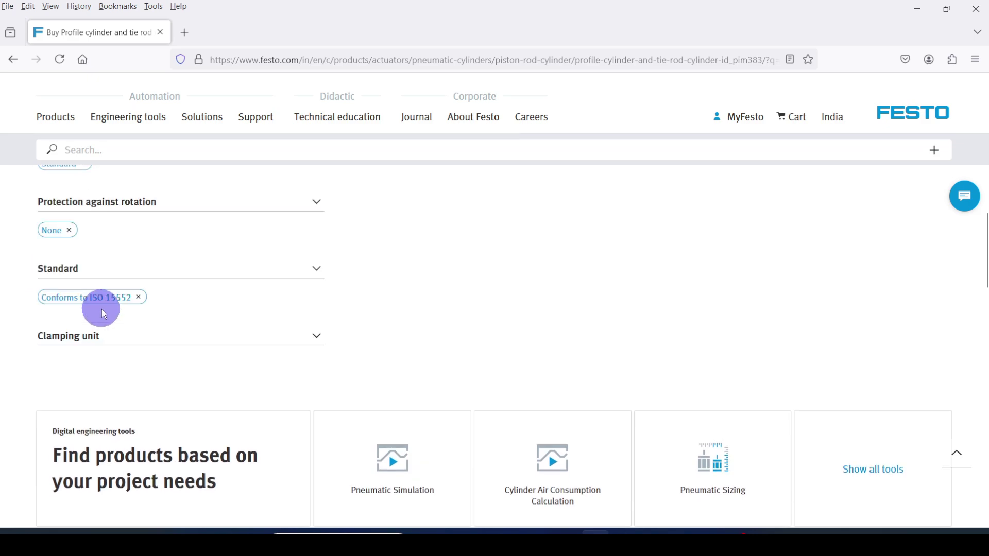
click(315, 336)
click(54, 379)
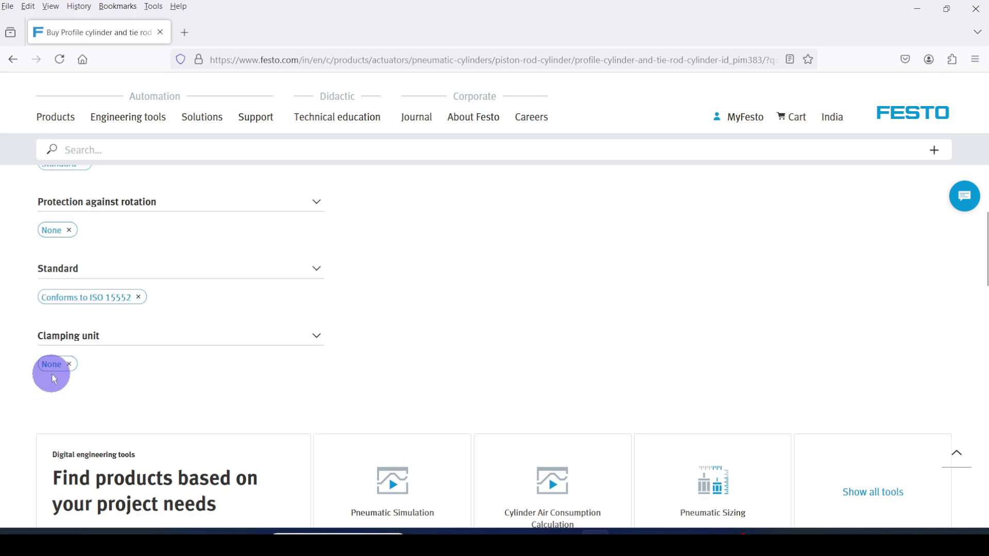
scroll(484, 356, up, 5)
scroll(483, 355, up, 7)
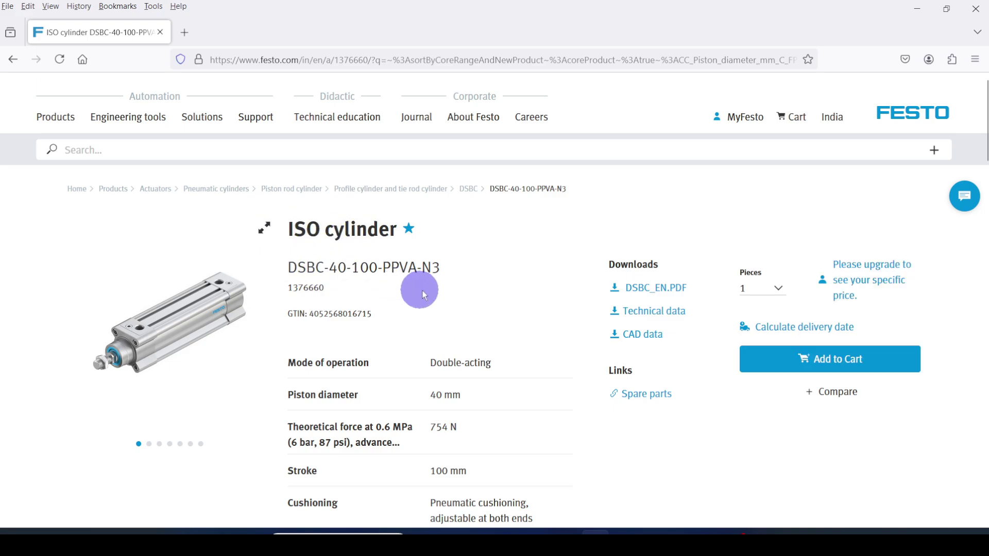
Review the DSBC-40-100-PPVA-N3 technical data section.
scroll(525, 336, down, 3)
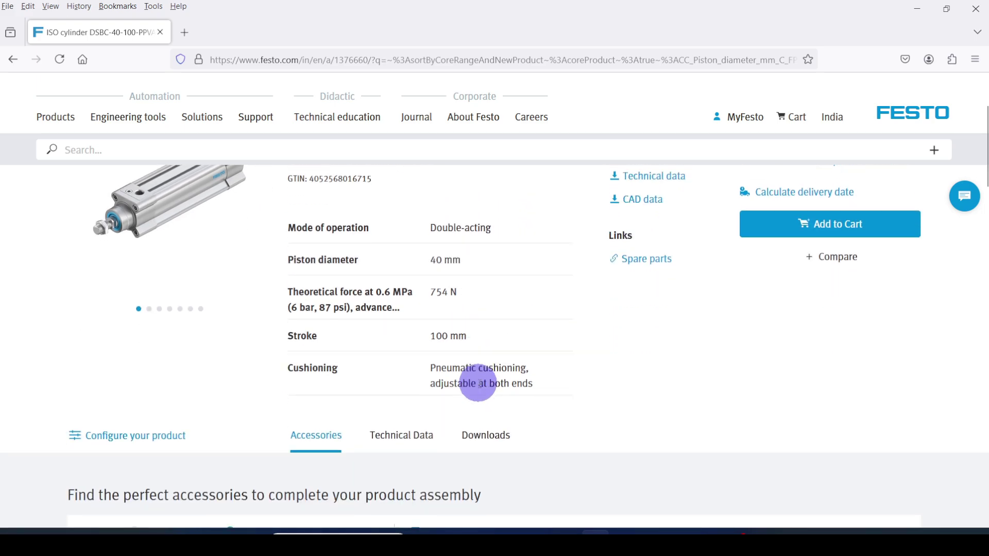
click(415, 437)
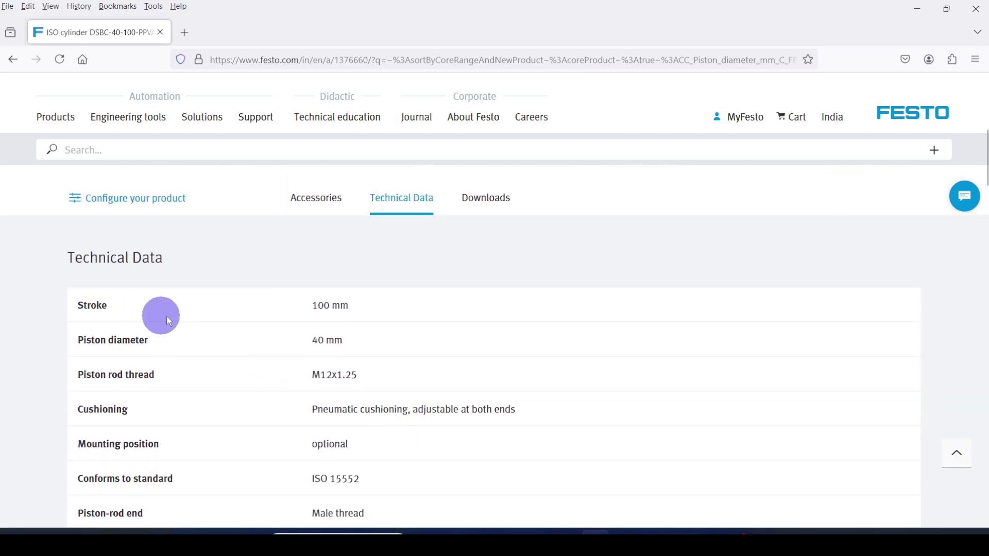
scroll(232, 355, down, 2)
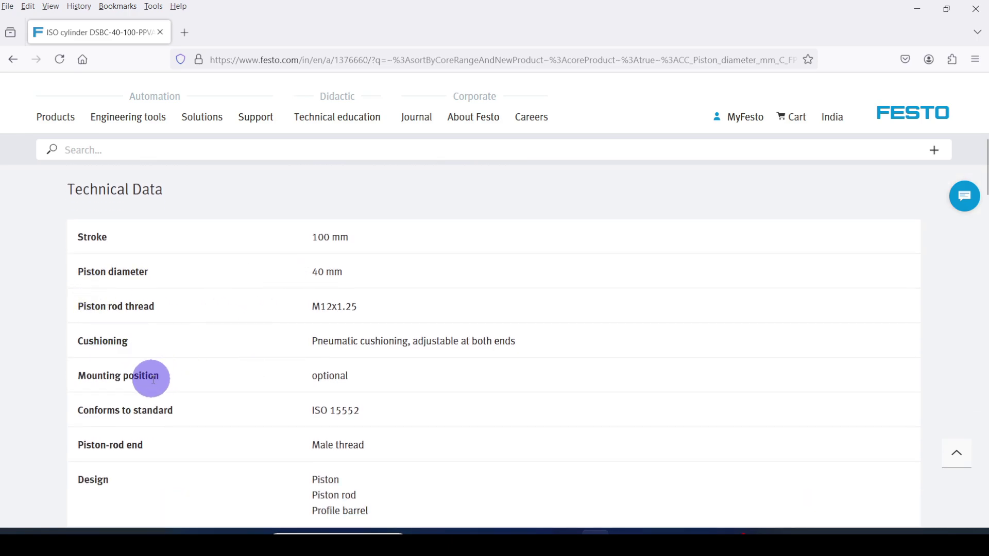
scroll(153, 380, up, 6)
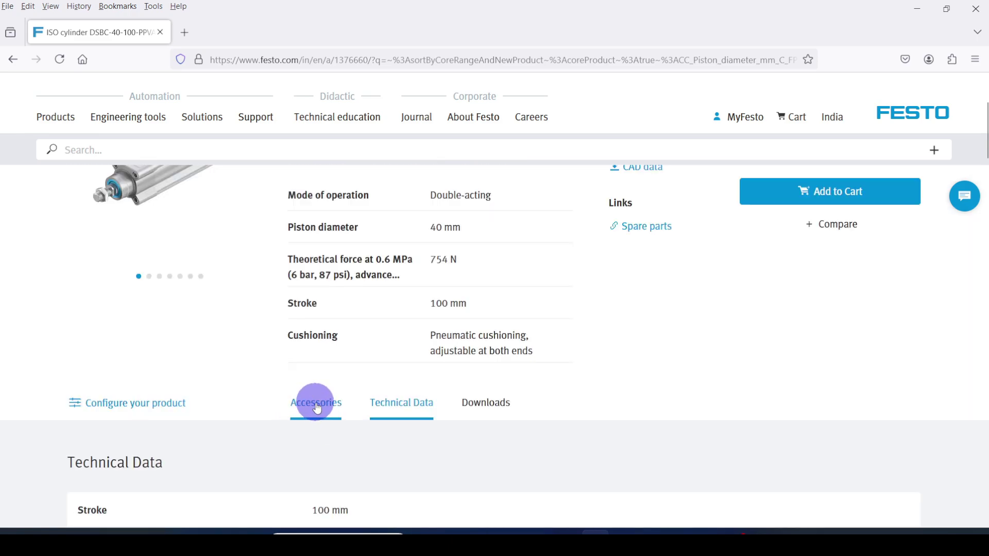
Browse the recommended accessories list, then return to the product header.
click(317, 406)
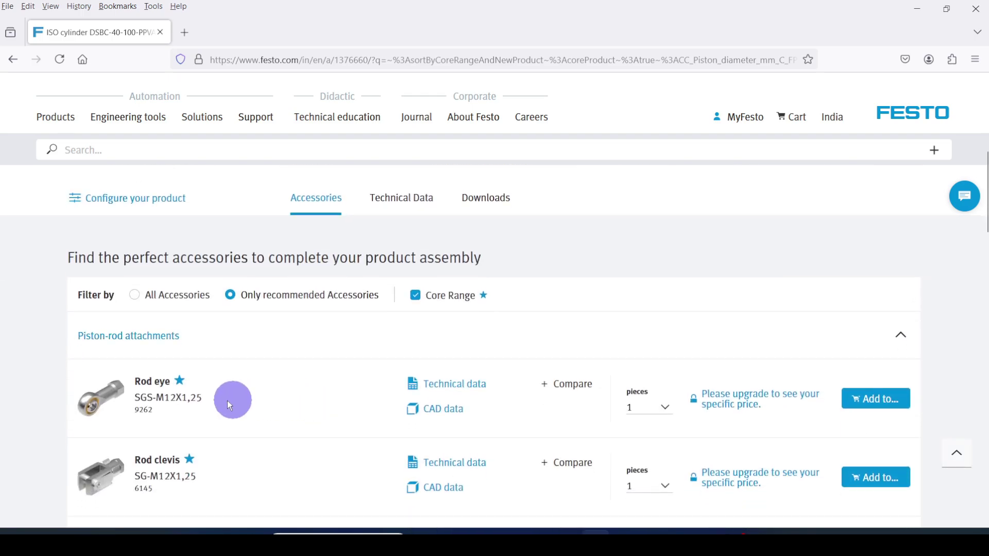
scroll(218, 401, down, 2)
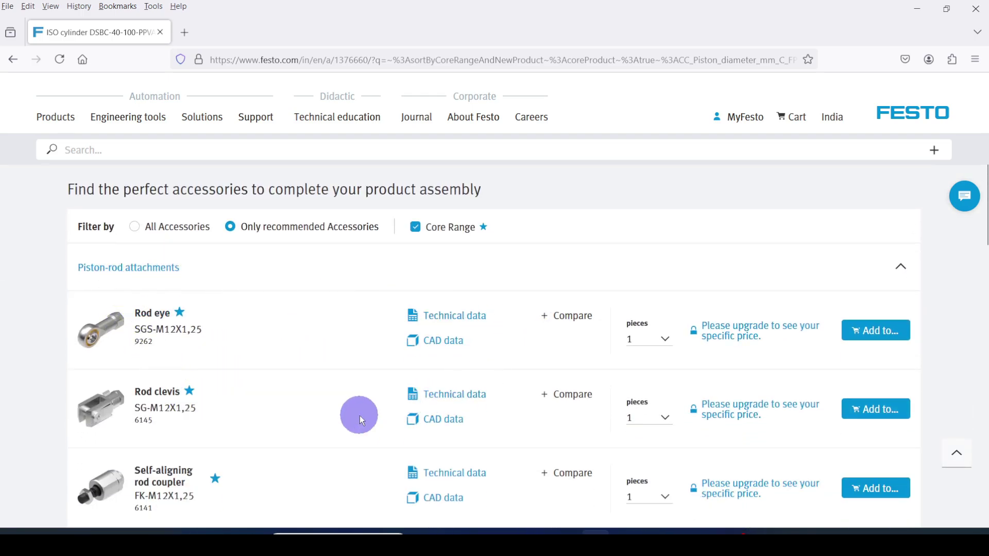
scroll(149, 273, down, 3)
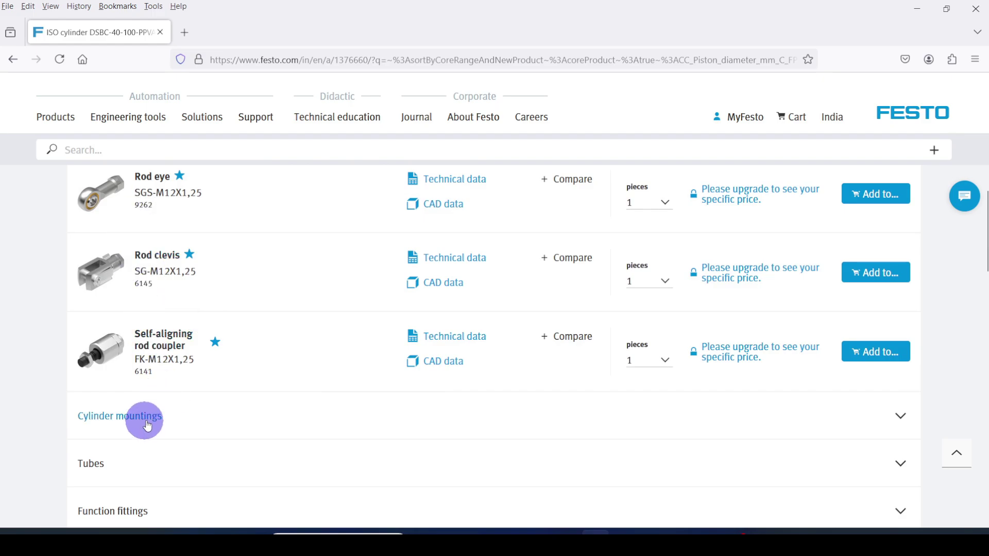
scroll(392, 371, up, 10)
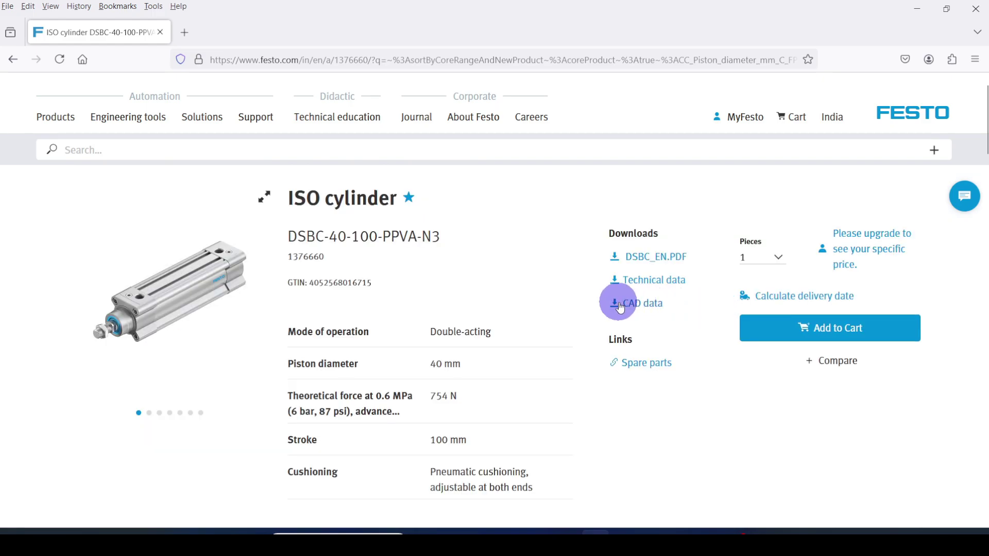
Request the CAD data in 3D SolidWorks 2014-2024 format.
click(643, 304)
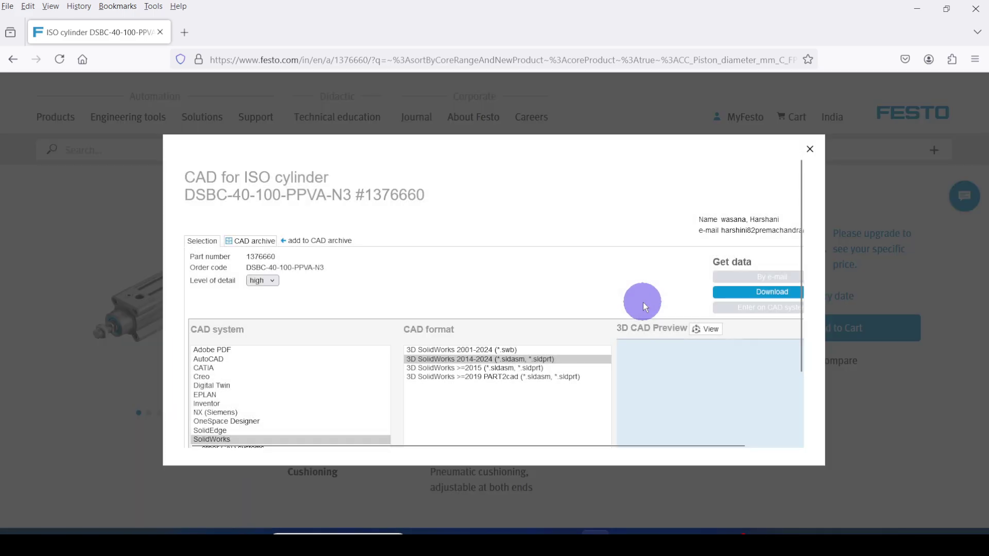
scroll(206, 250, down, 2)
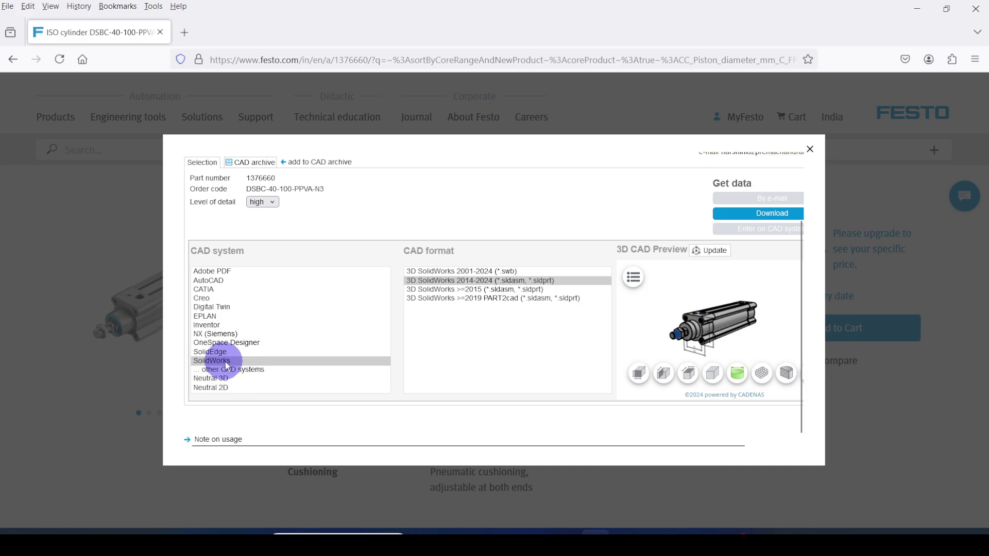
click(448, 290)
click(450, 281)
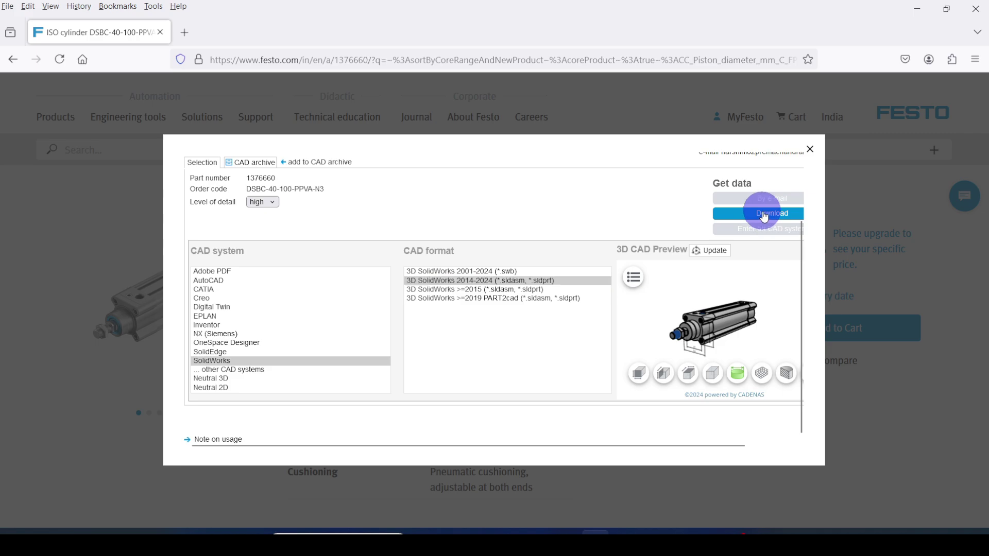
click(765, 216)
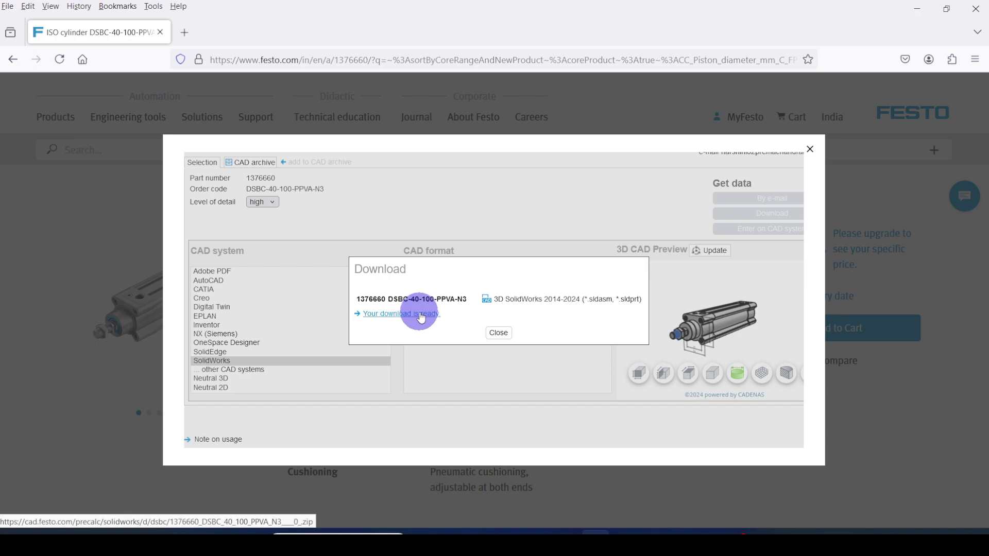
Save the prepared 1.9 MB CAD zip into the CAD files folder.
click(421, 315)
click(516, 302)
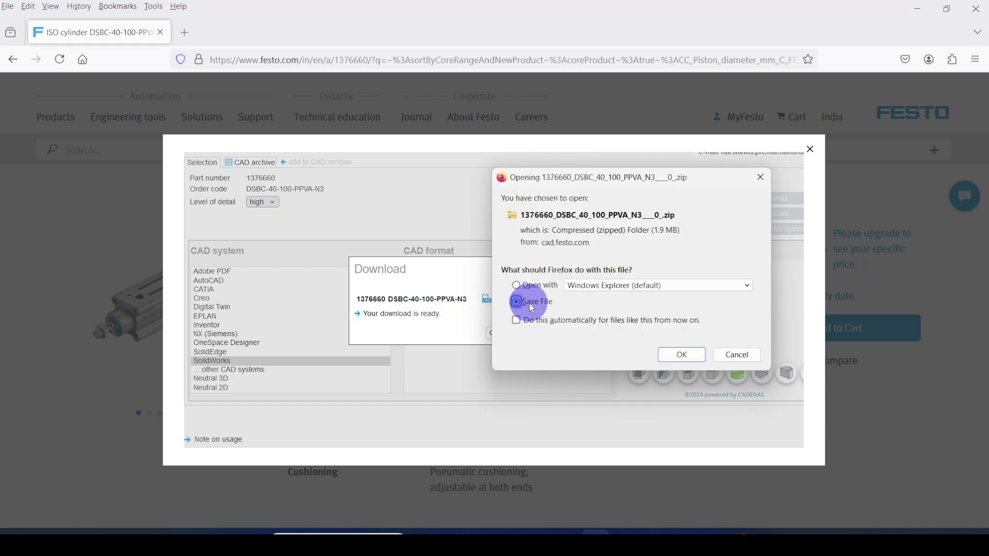
click(683, 355)
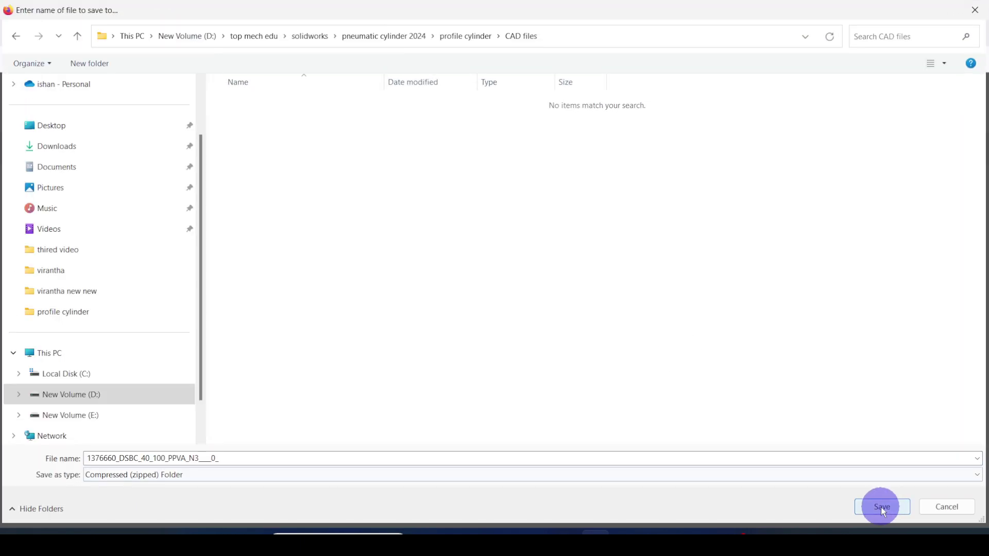
click(882, 507)
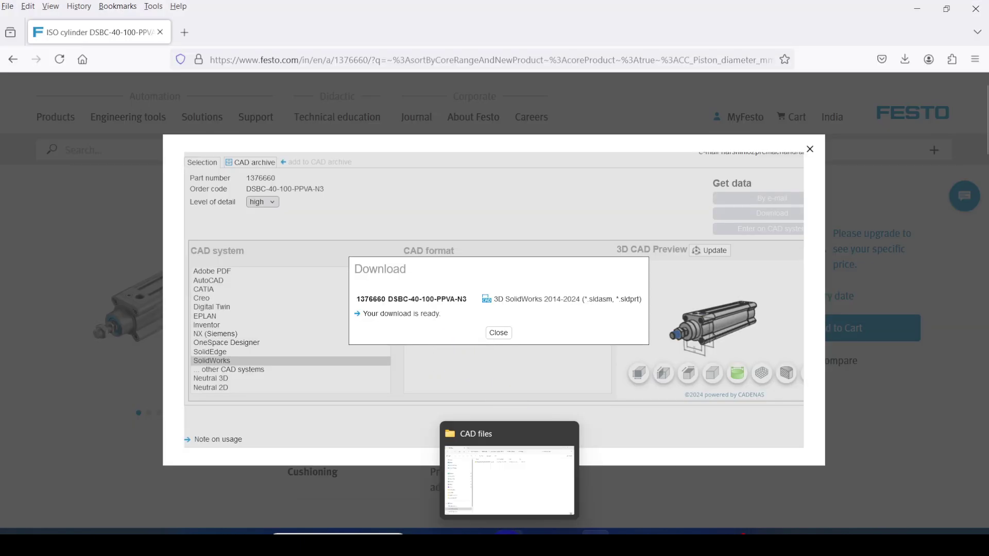
Extract the cylinder zip in CAD files and open the 1376660 SOLIDWORKS assembly.
click(508, 479)
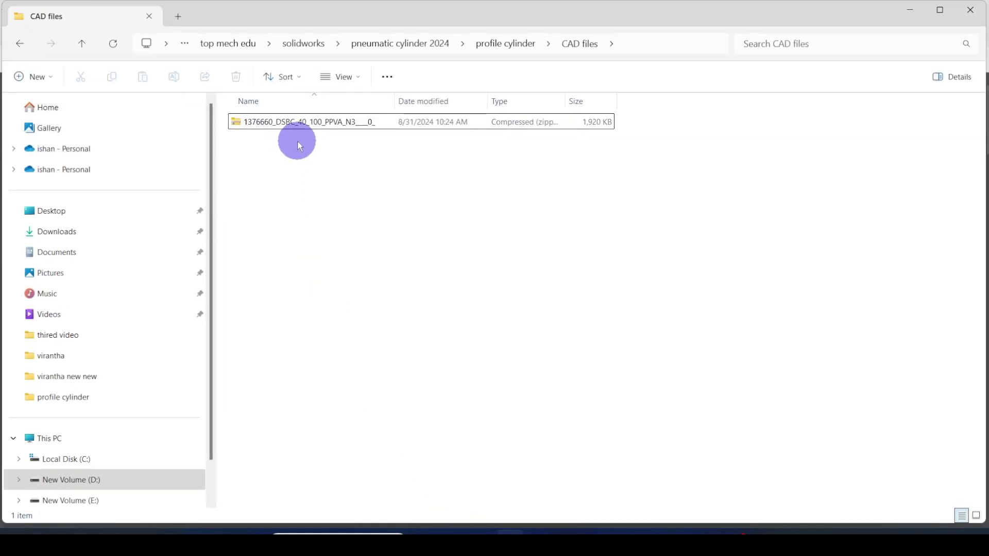
click(304, 126)
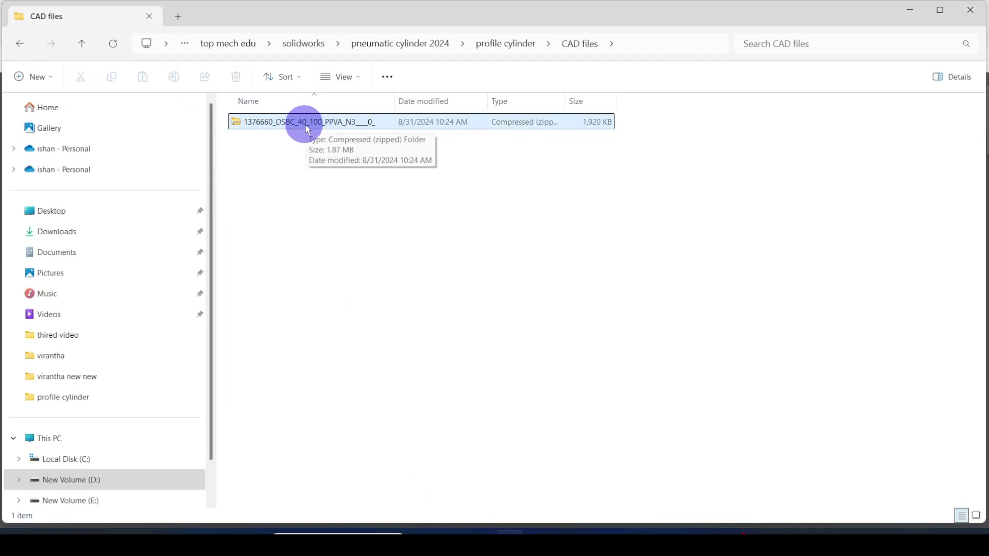
click(345, 240)
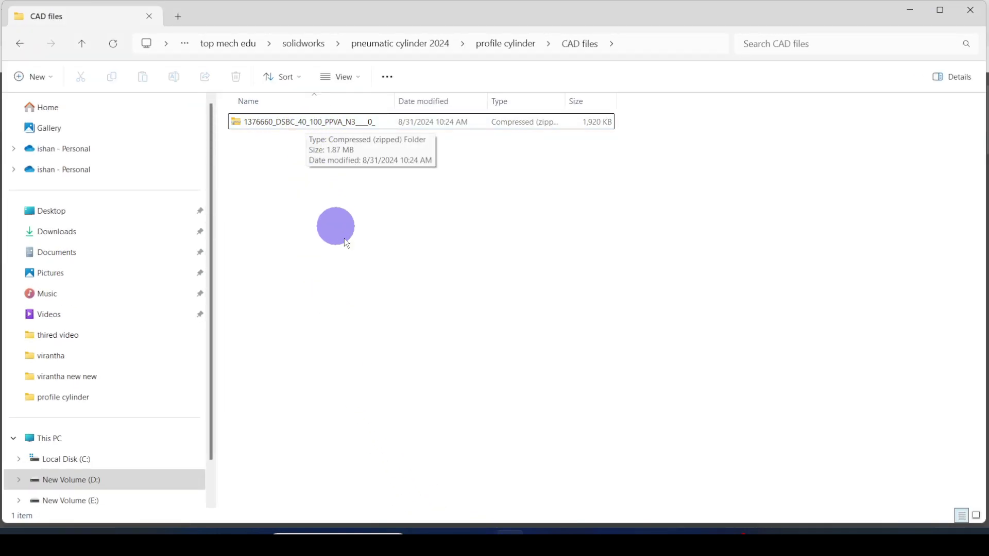
right_click(303, 122)
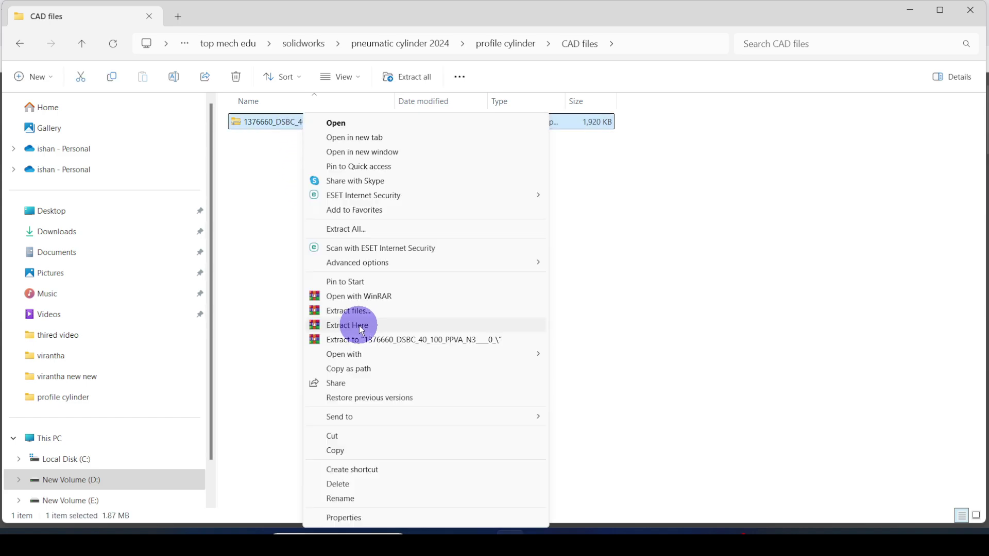
click(358, 326)
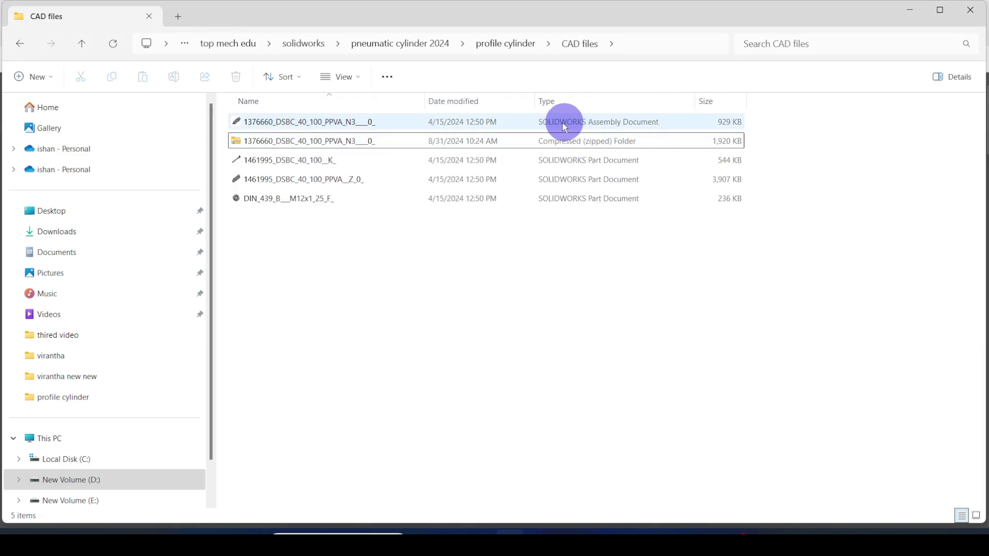
click(314, 125)
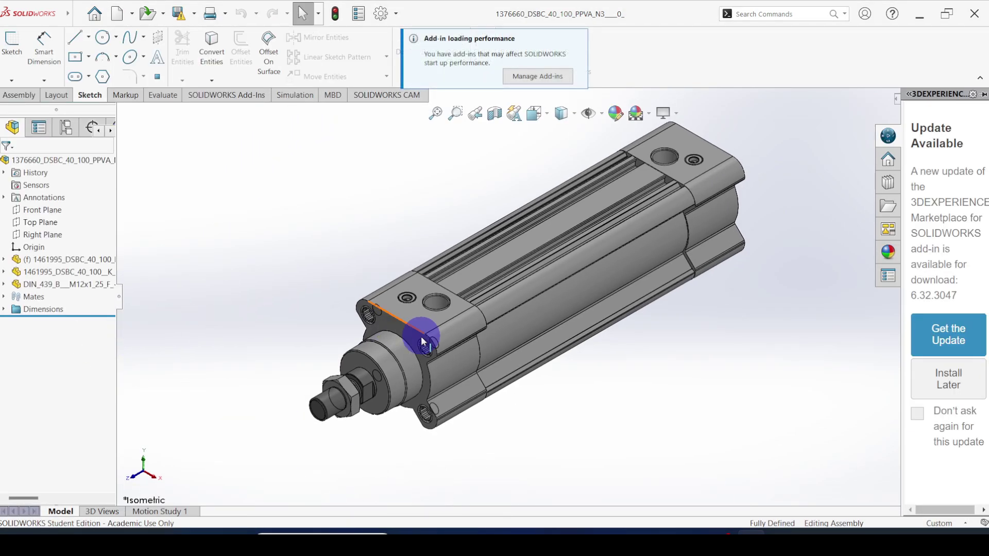
Zoom and orbit the cylinder, then expand Mates and select the Distance1 mate.
scroll(554, 344, up, 3)
drag(533, 321, 530, 276)
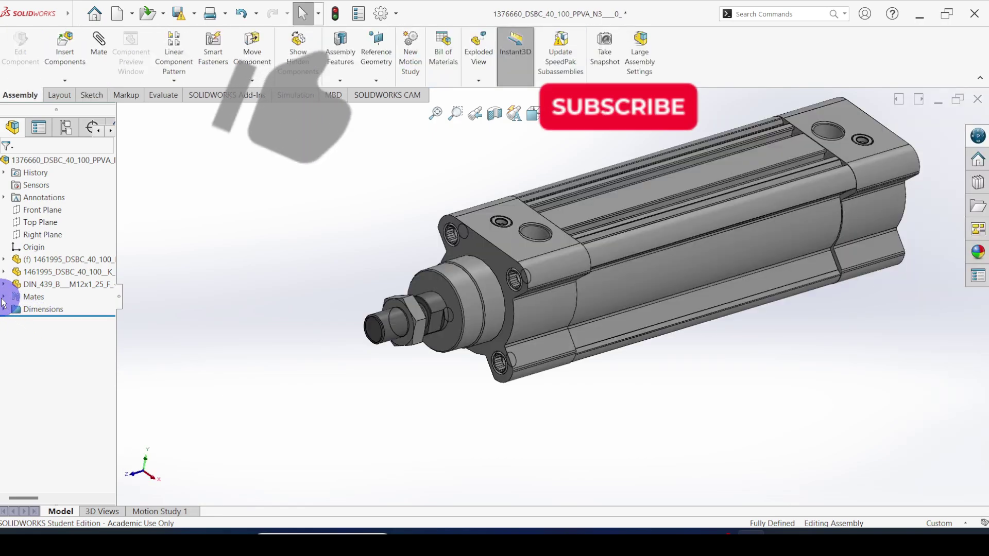
click(4, 298)
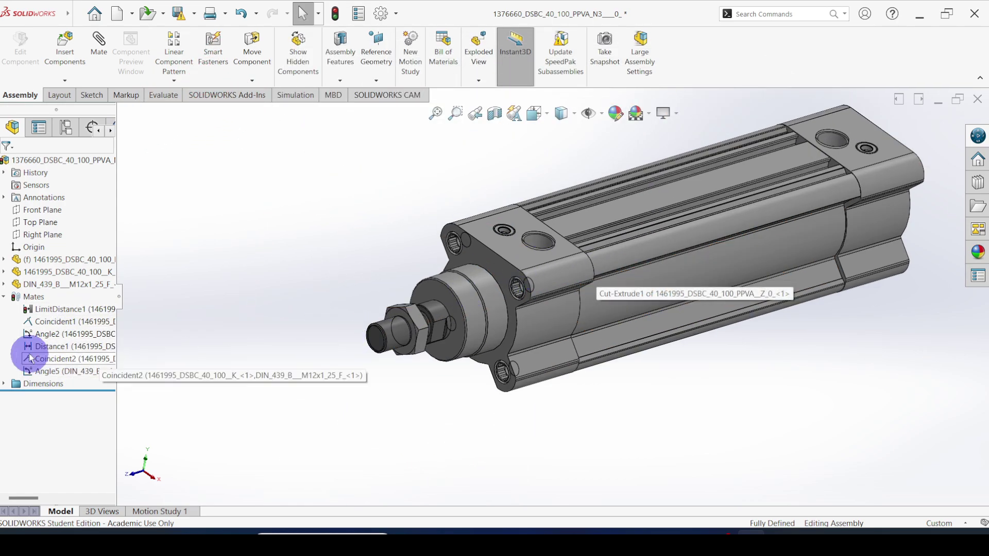
click(49, 350)
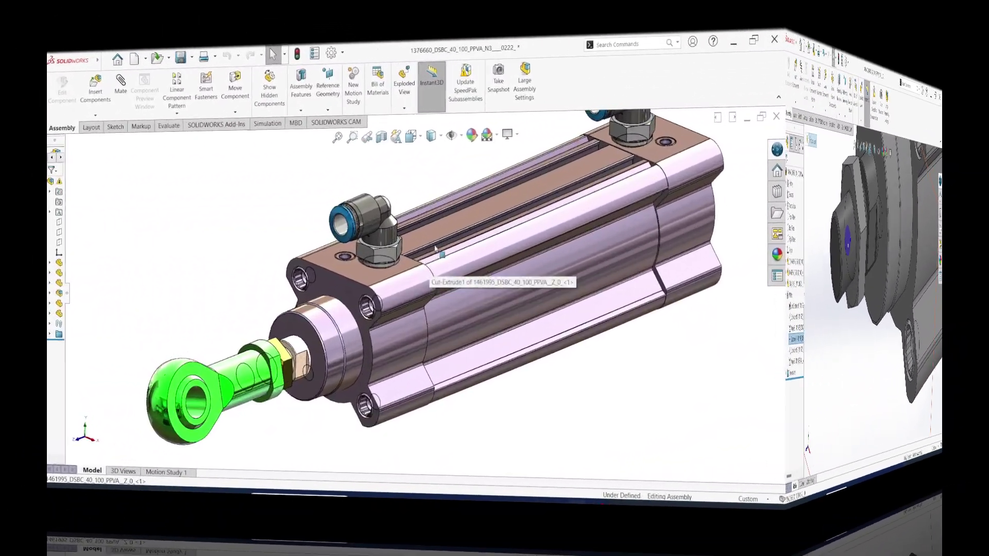
Zoom and orbit around the coloured cylinder, viewing its elbow fittings and green rod eye.
scroll(569, 265, down, 6)
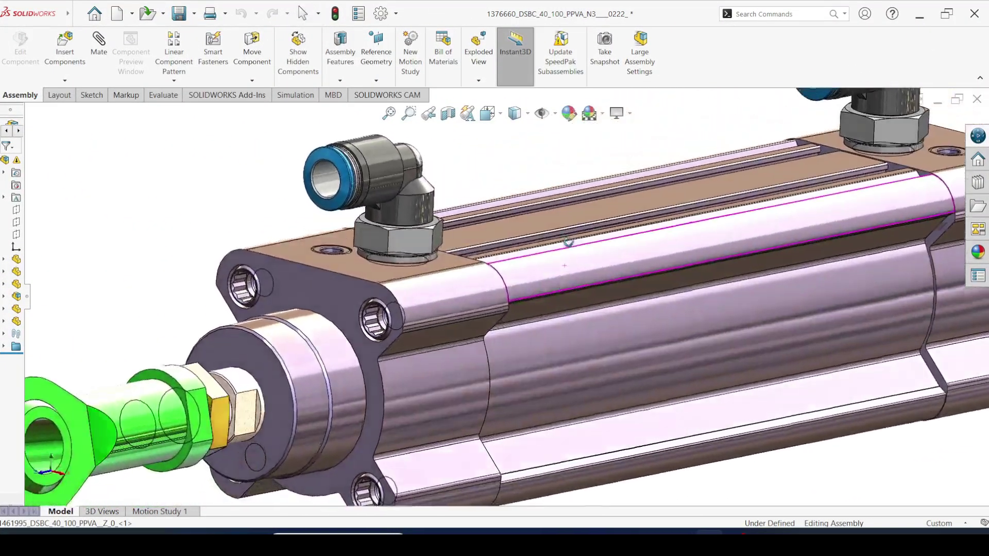
mouse_move(568, 241)
mouse_down()
mouse_move(536, 210)
mouse_move(546, 190)
mouse_move(569, 181)
mouse_move(616, 214)
mouse_move(644, 172)
mouse_move(649, 201)
mouse_move(592, 209)
mouse_move(569, 225)
mouse_move(570, 298)
mouse_move(589, 313)
mouse_move(569, 244)
mouse_up()
scroll(673, 192, down, 3)
scroll(674, 191, up, 3)
scroll(589, 312, up, 2)
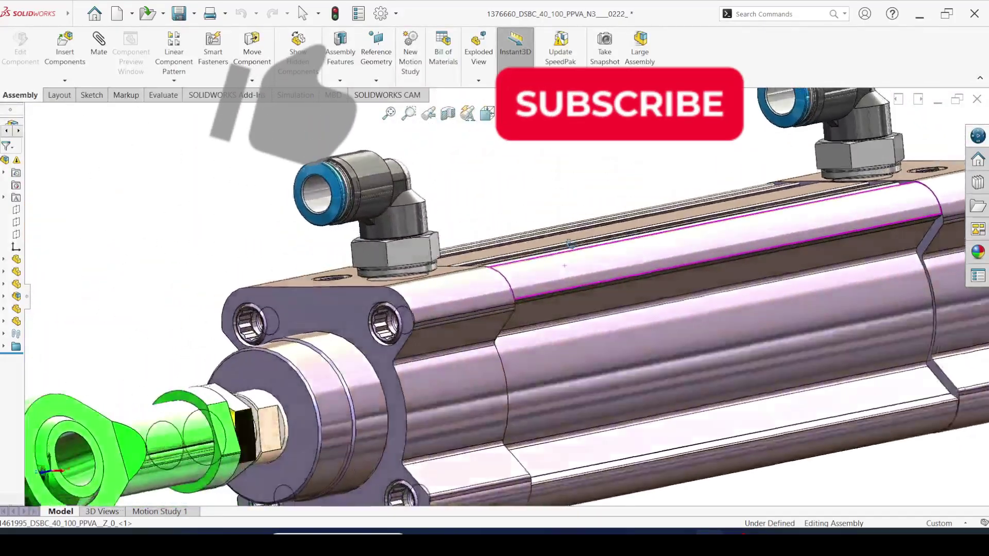
scroll(570, 244, up, 4)
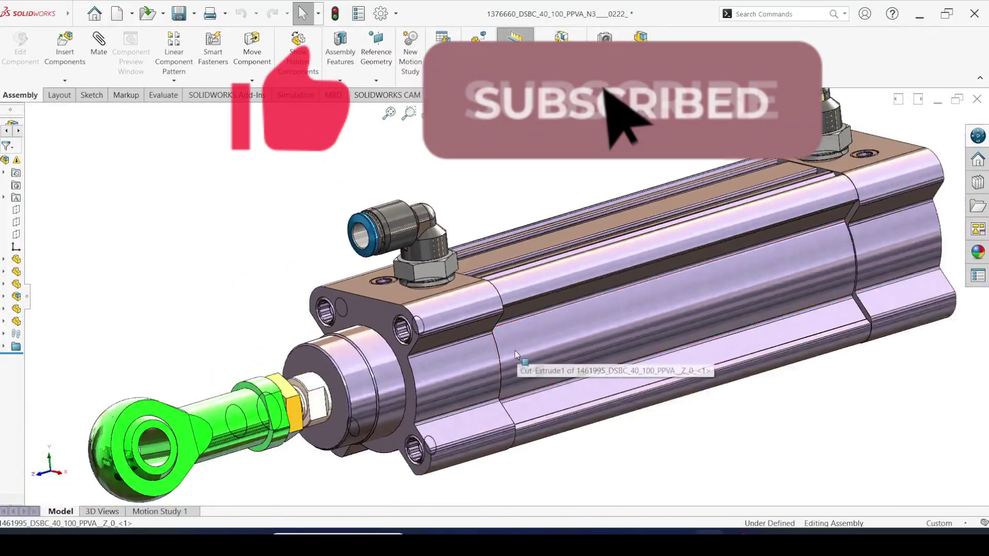
scroll(620, 457, up, 1)
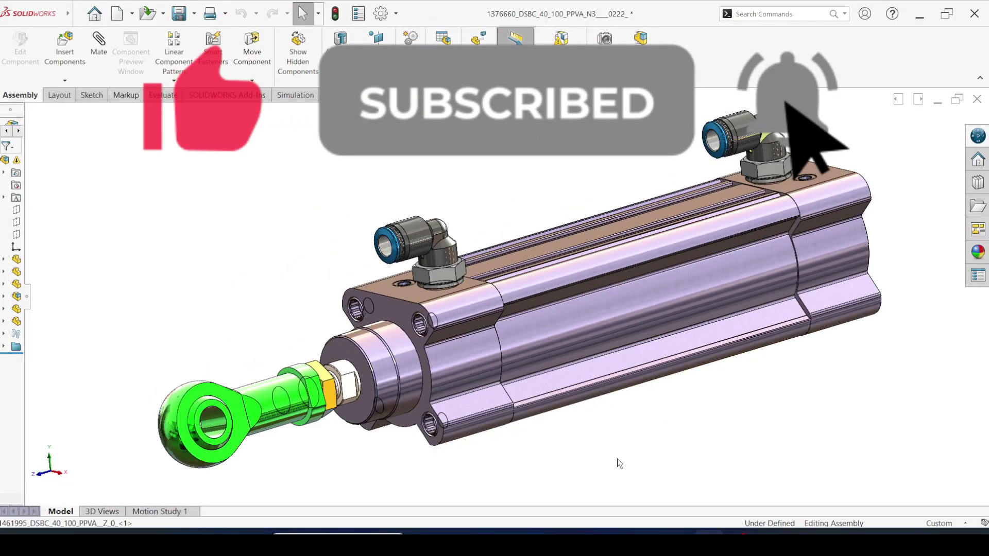